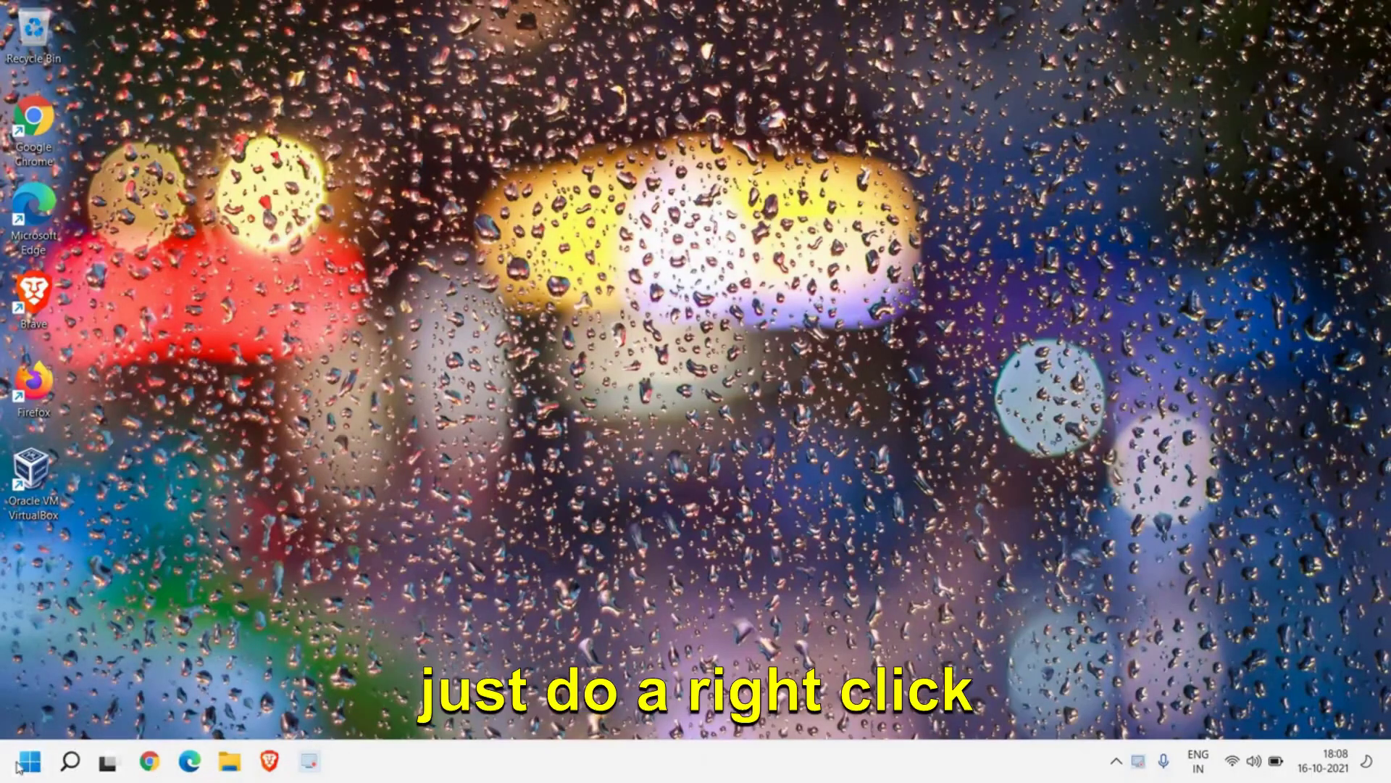
- Launch services.msc from the Run dialog, picking it from the autocomplete suggestions
right_click(27, 766)
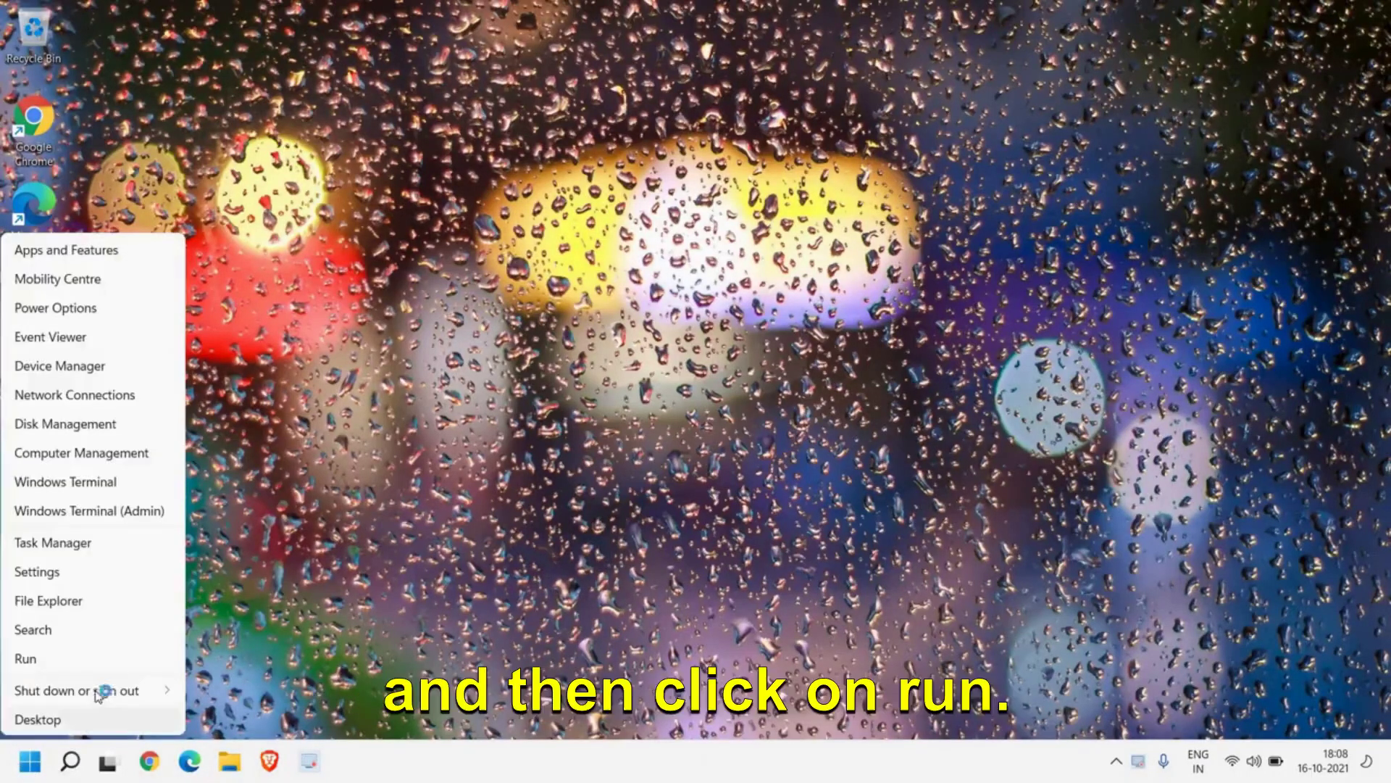
left_click(105, 659)
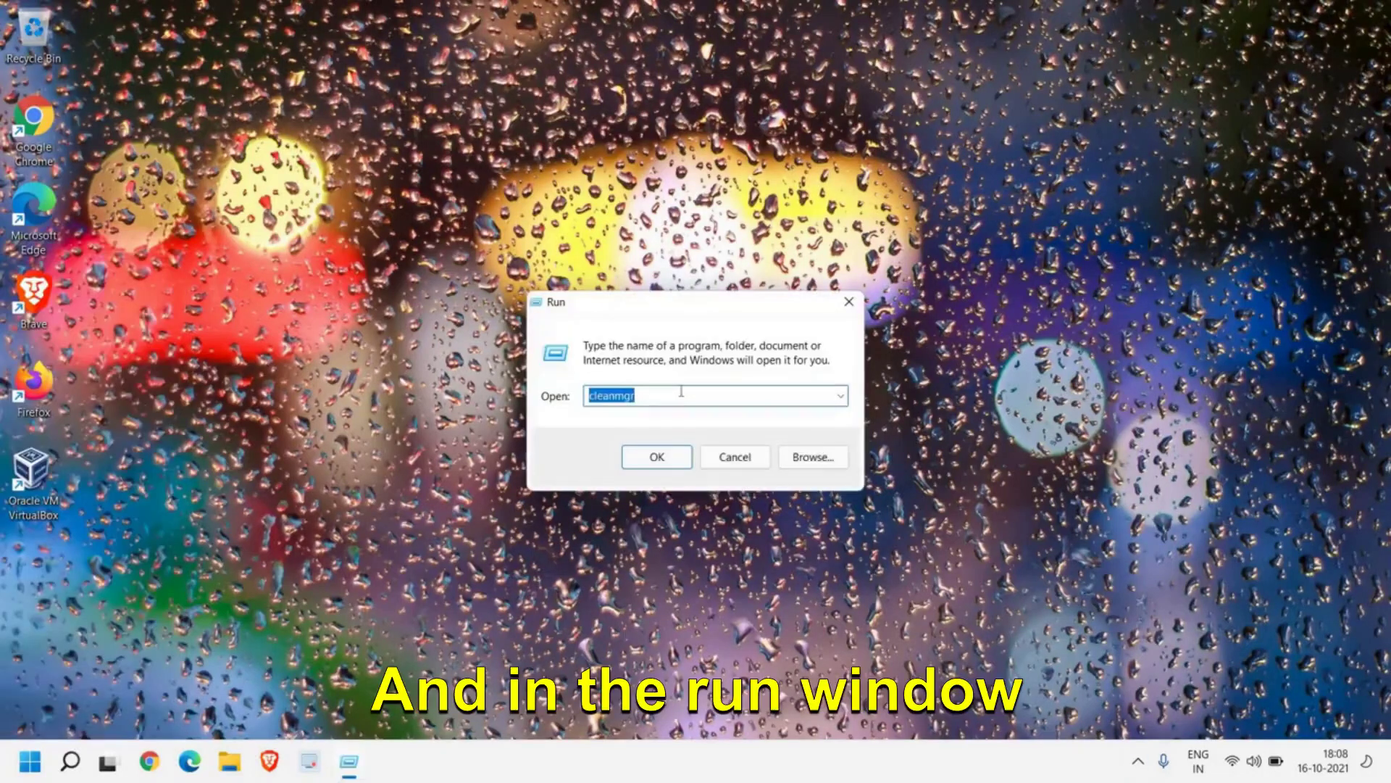
type("ser")
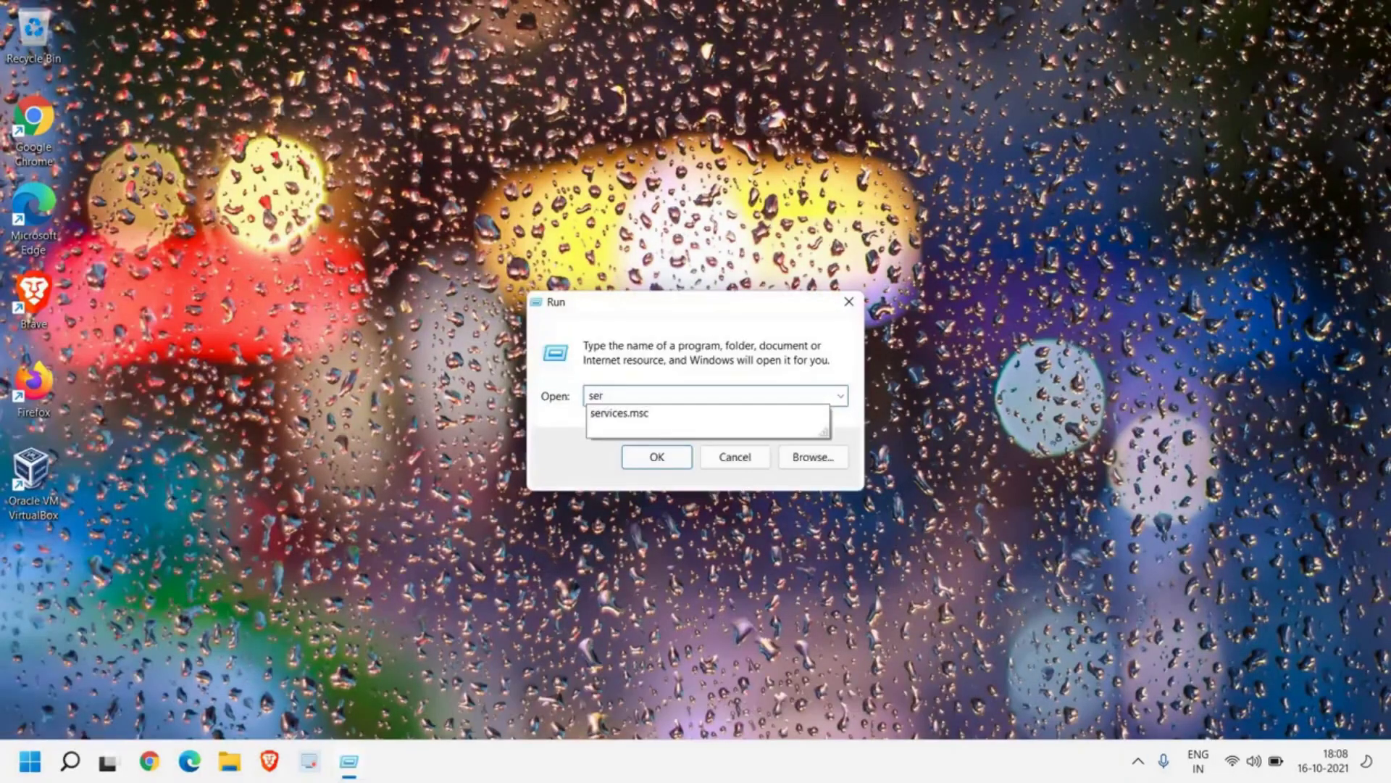
key("Down")
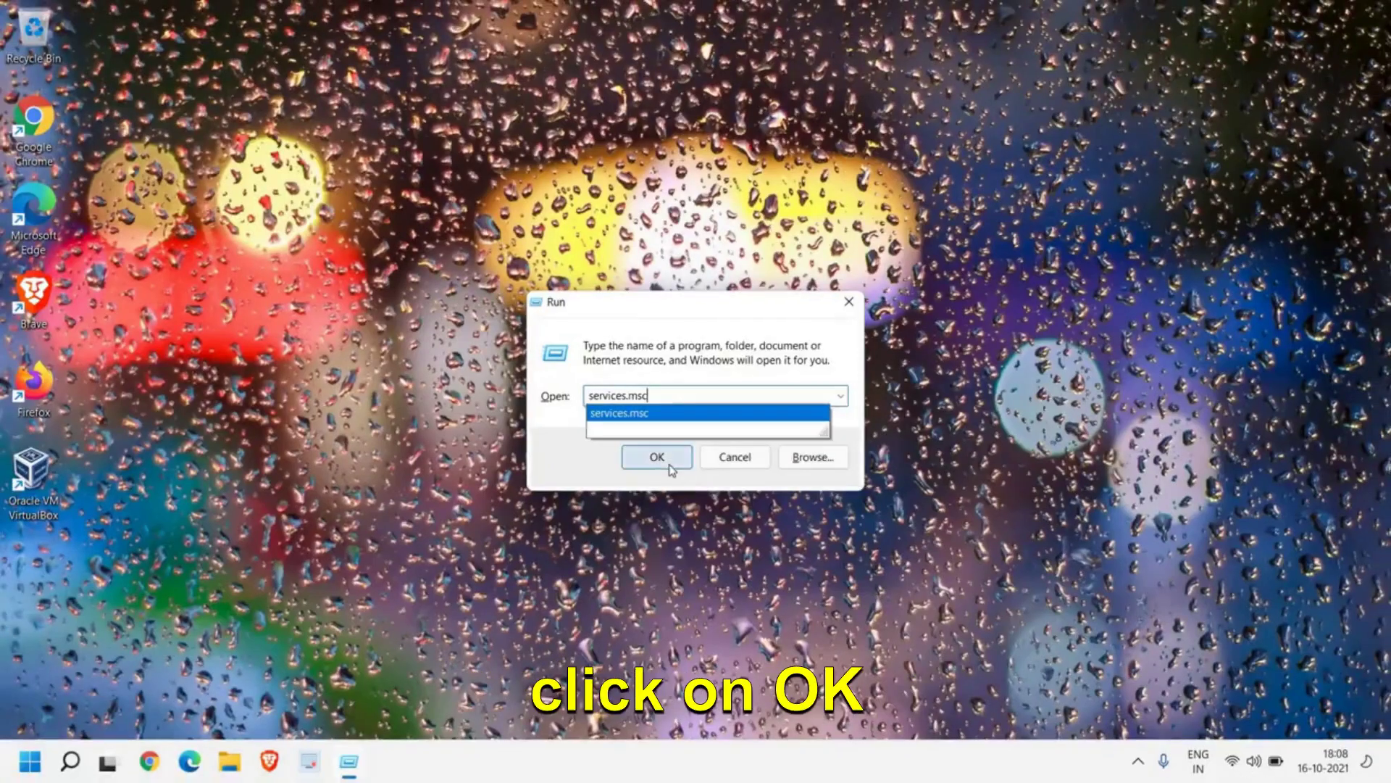
left_click(685, 534)
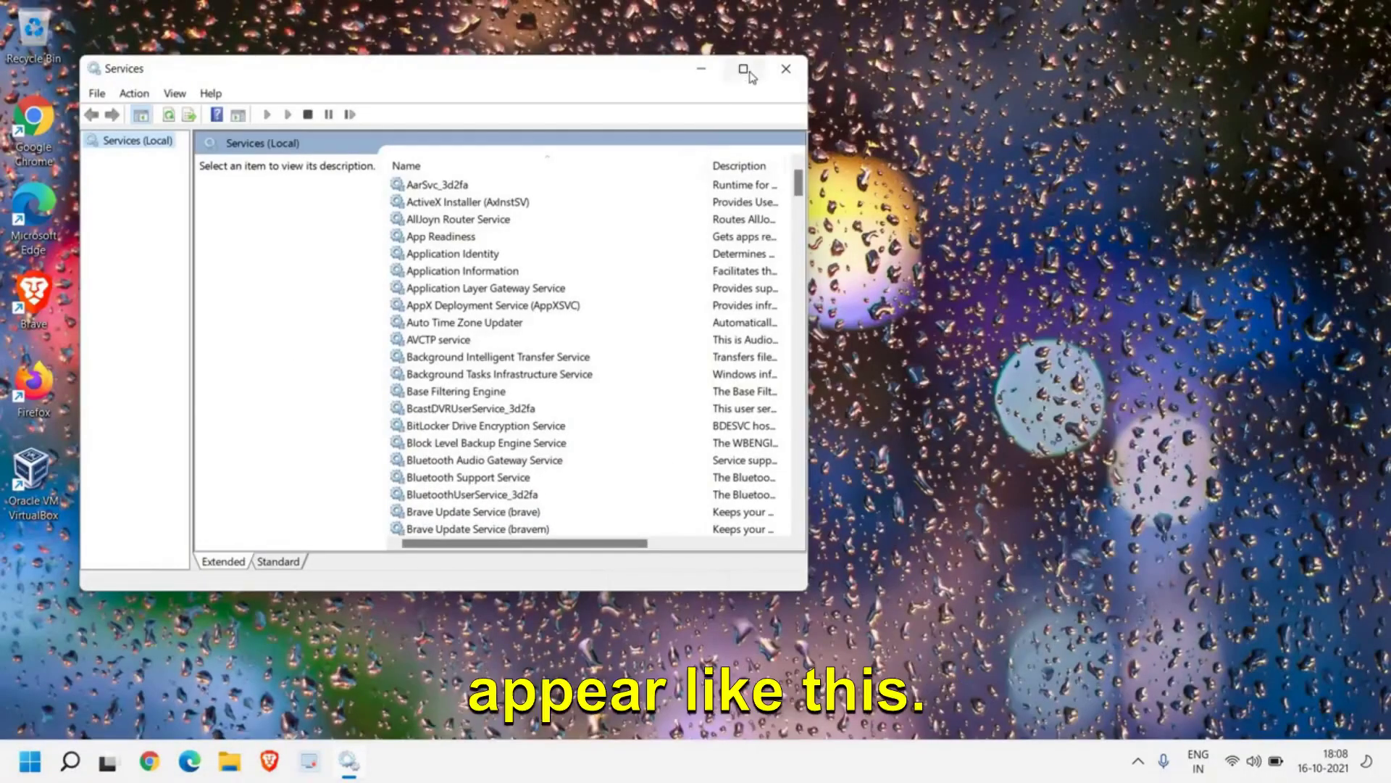
- Maximize the Services window and select the SysMain service in the list
left_click(743, 71)
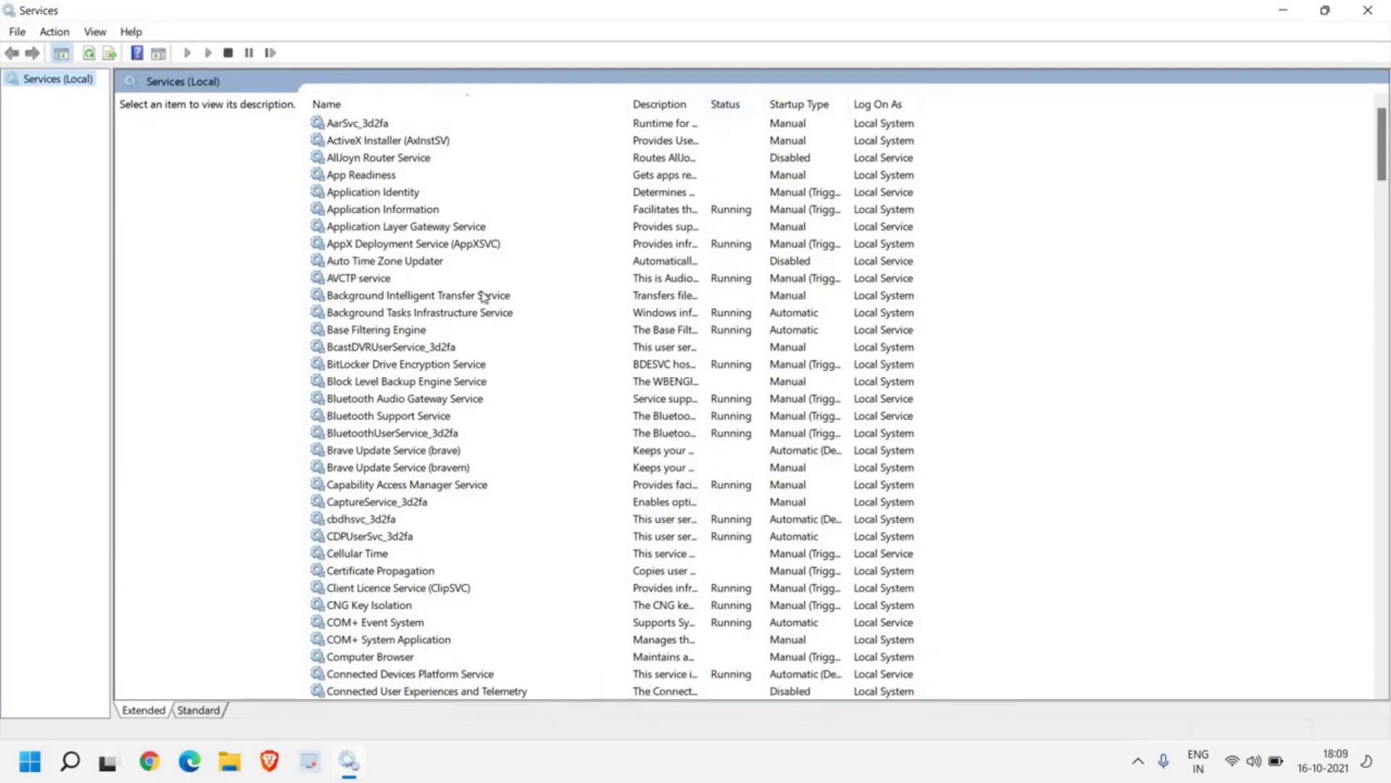
left_click(398, 261)
type("sys")
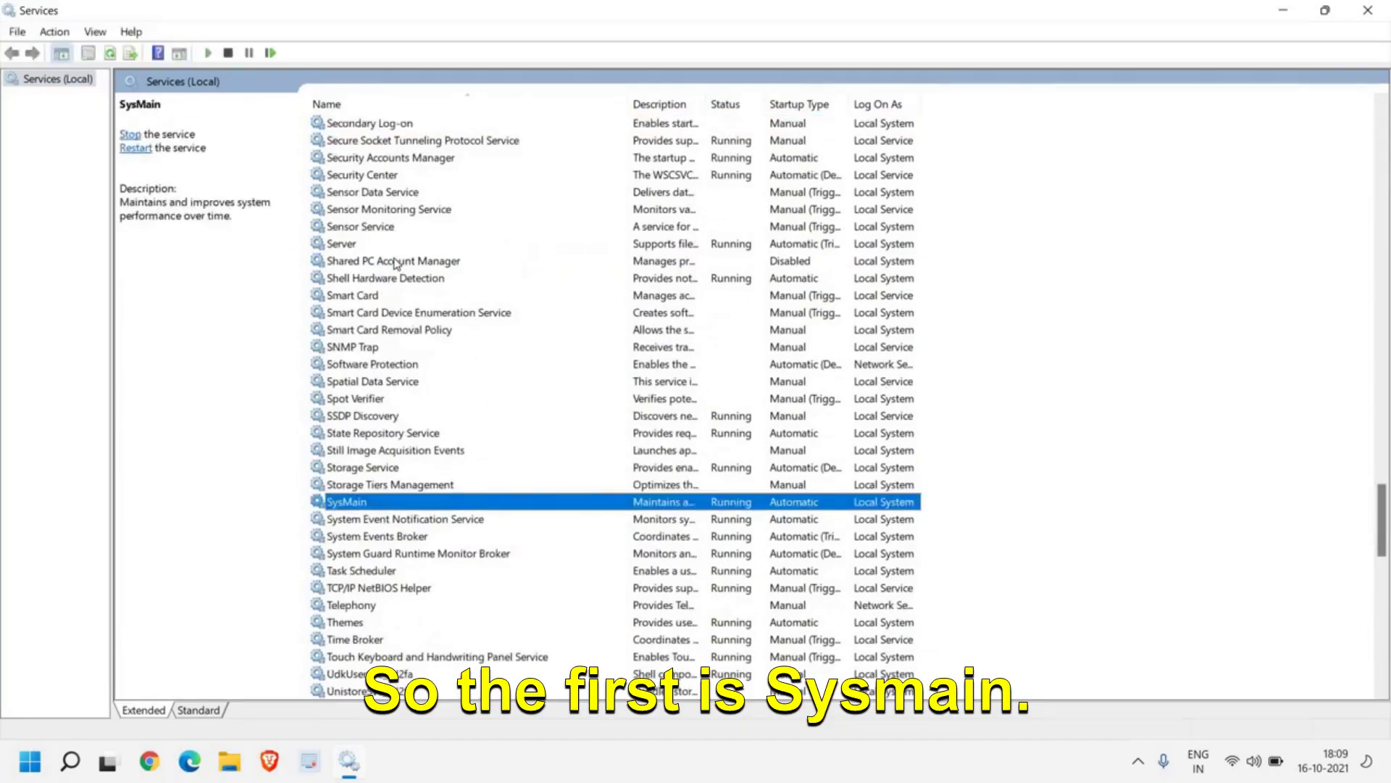
scroll(375, 344, "up", 4)
left_click(370, 162)
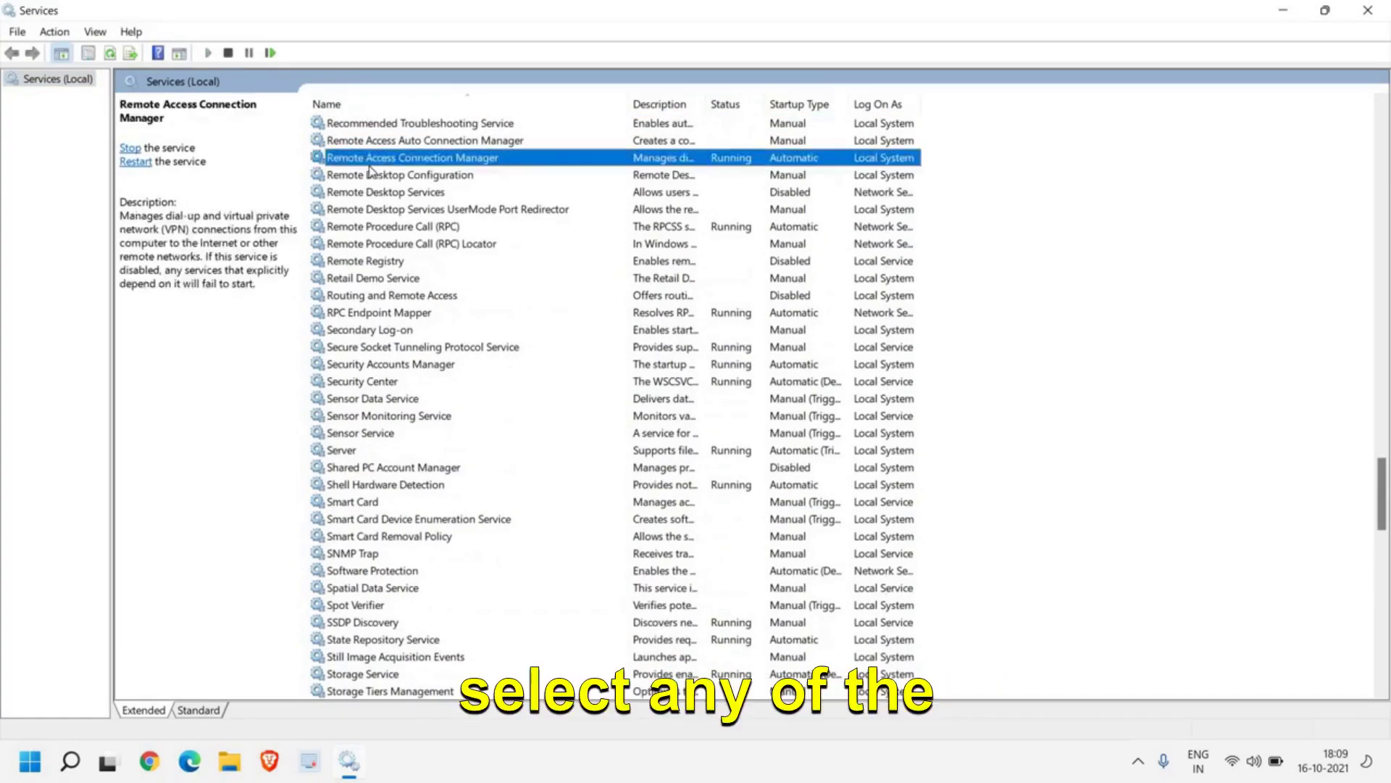
key("s")
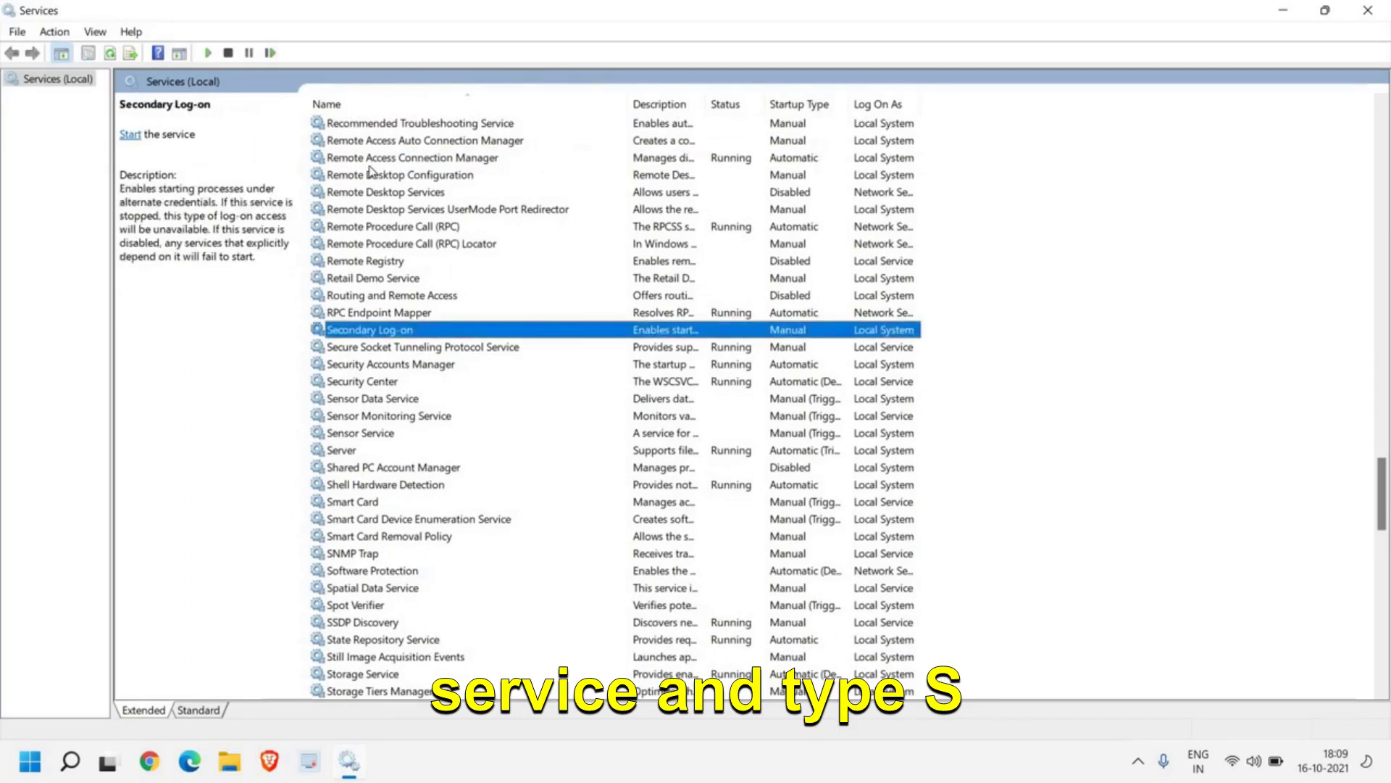
scroll(411, 468, "down", 4)
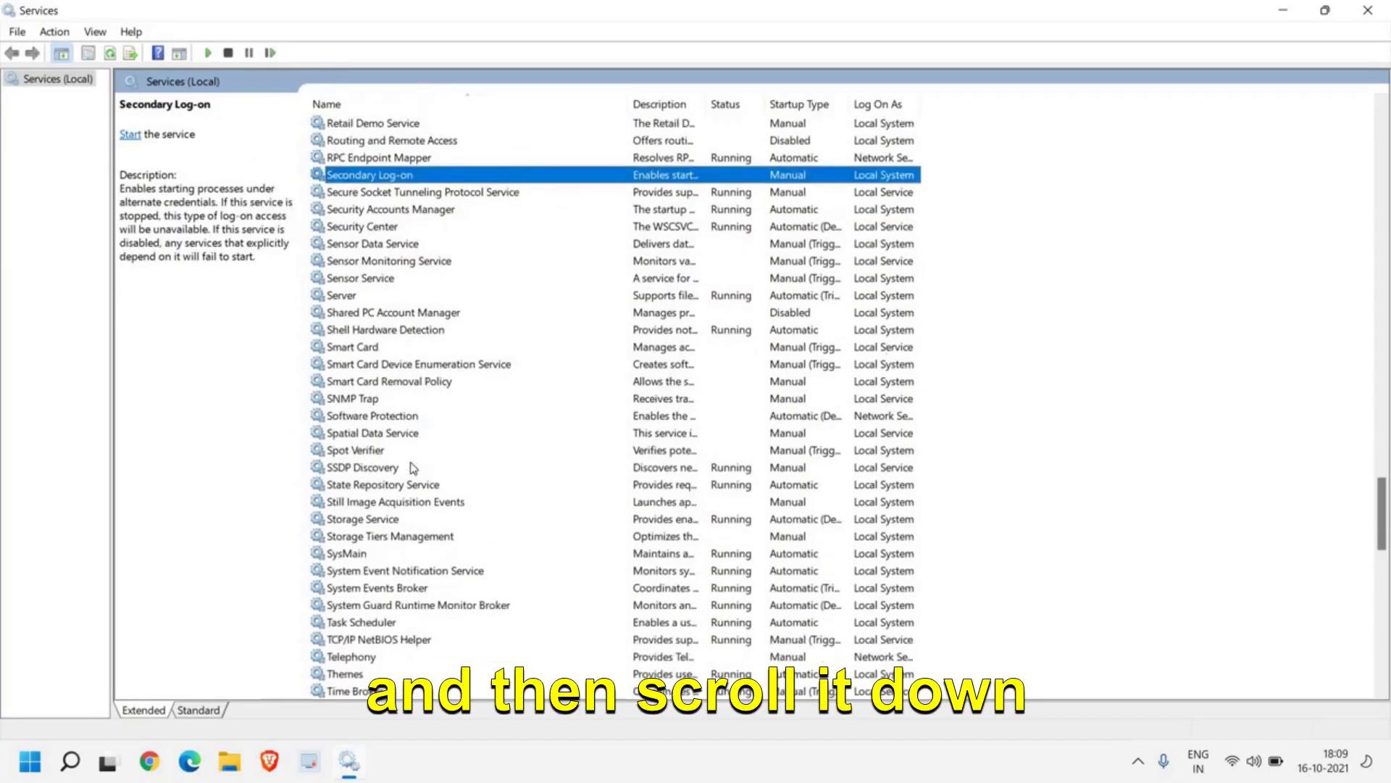
scroll(411, 467, "down", 1)
left_click(344, 450)
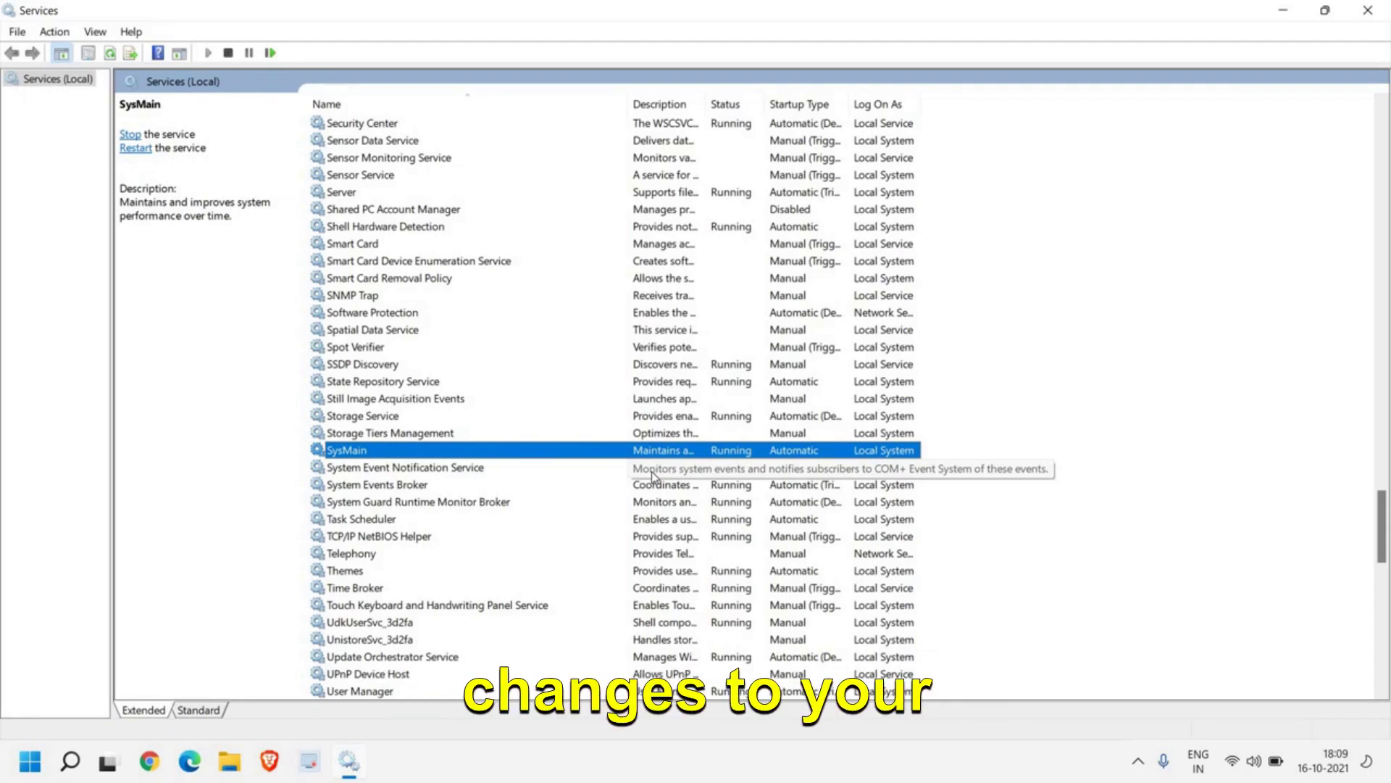
- Change SysMain's startup type to Disabled in its Properties, then stop the running SysMain service
right_click(381, 451)
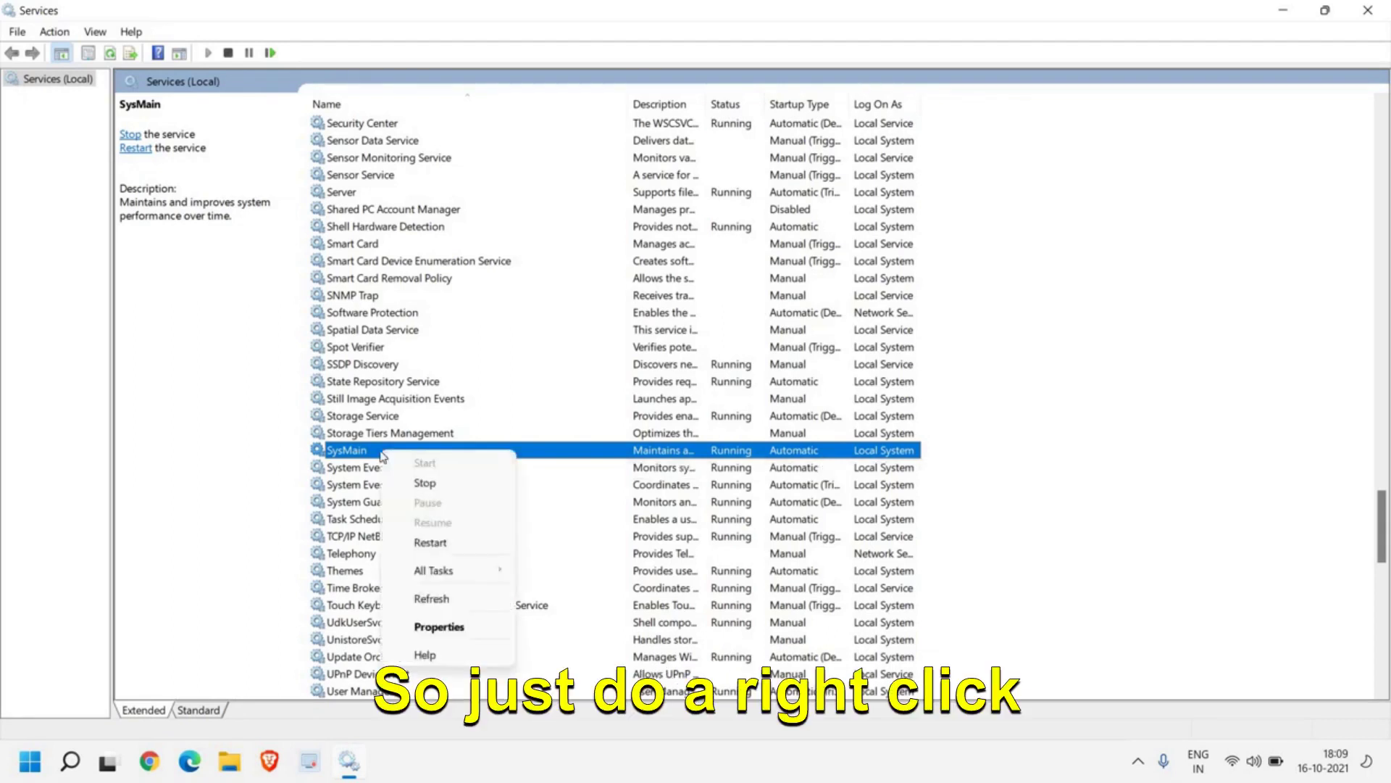
left_click(445, 628)
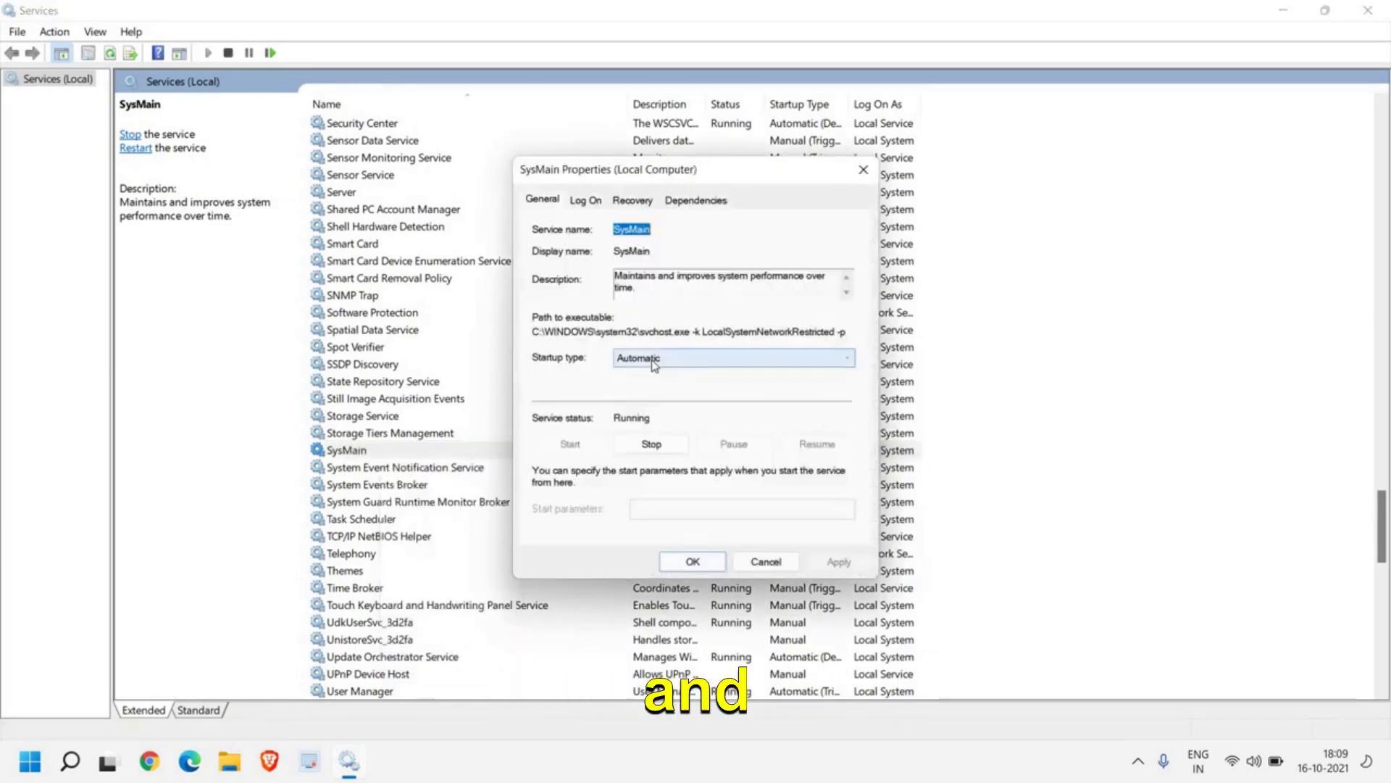
left_click(652, 362)
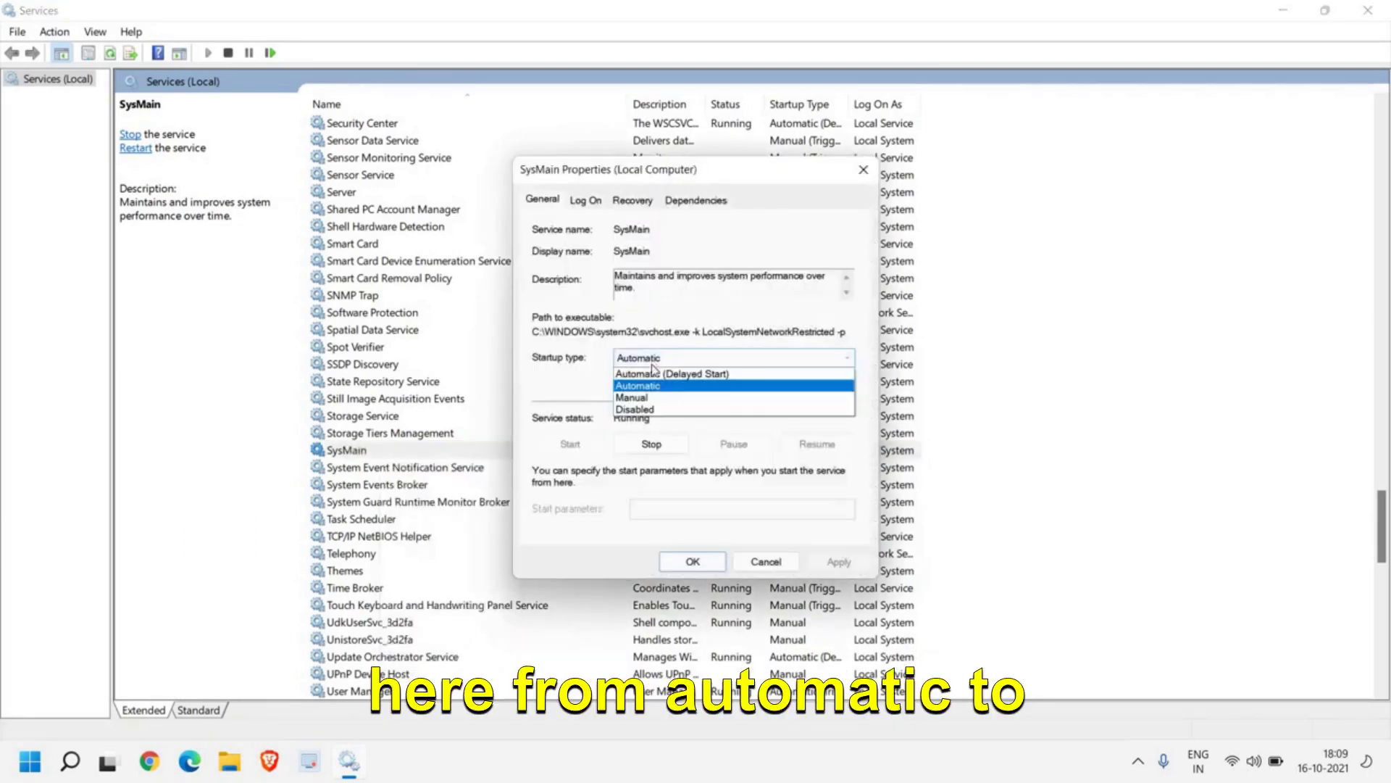
left_click(657, 409)
left_click(833, 563)
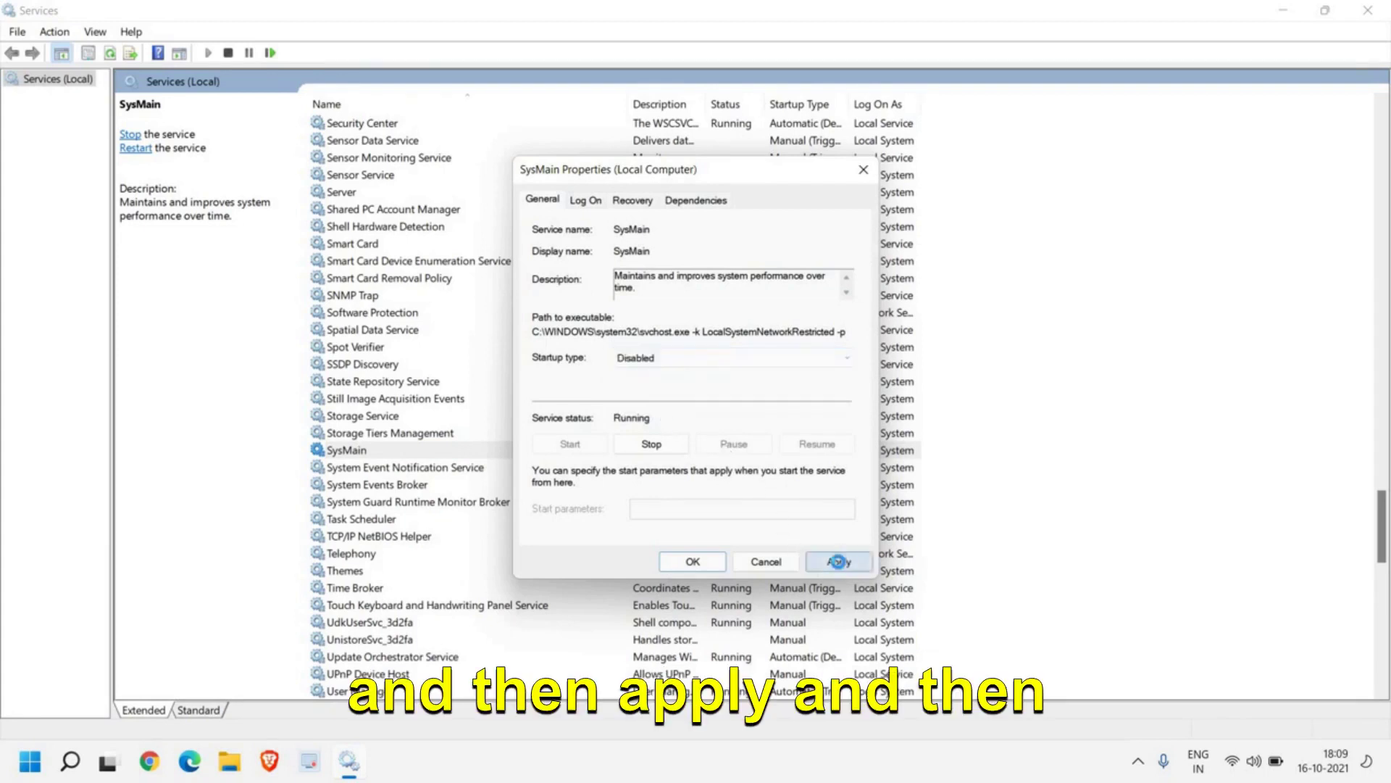
left_click(693, 562)
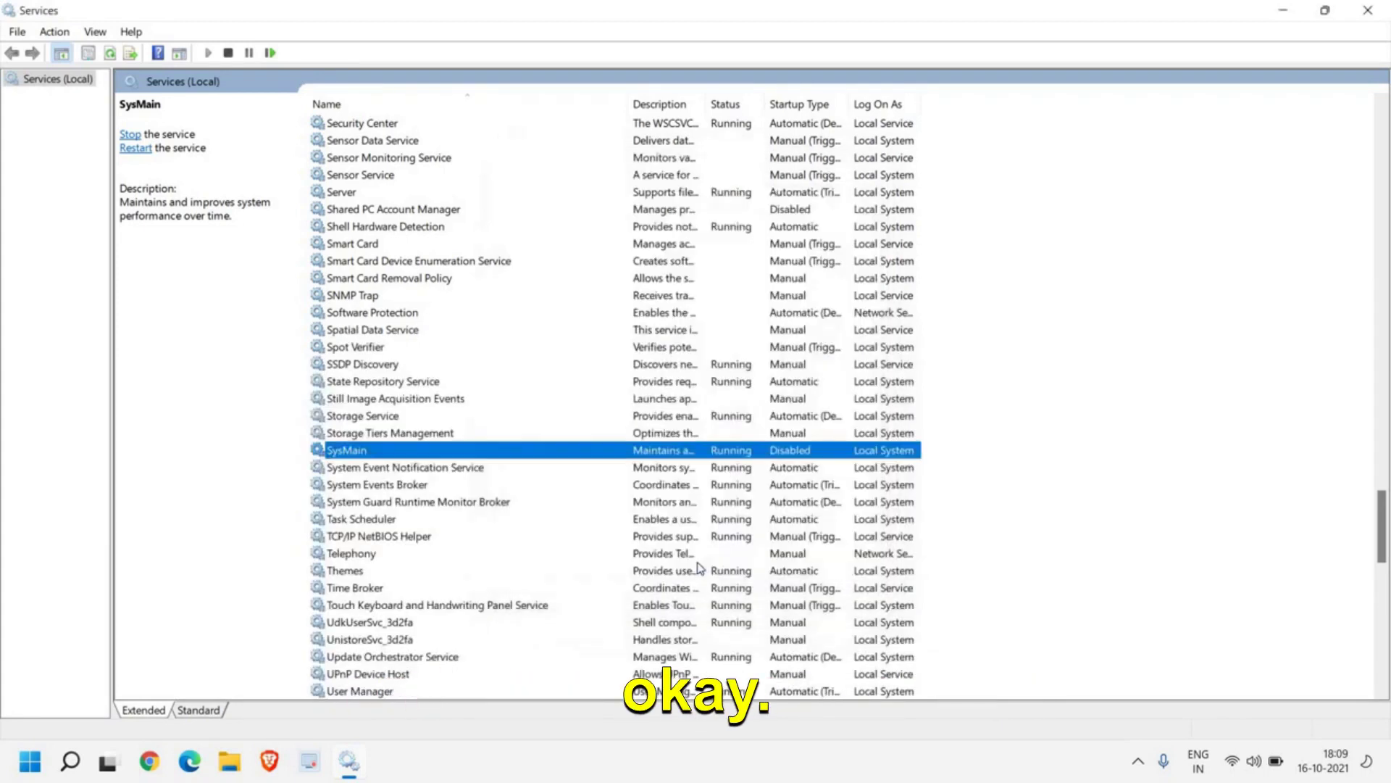
right_click(428, 455)
left_click(495, 483)
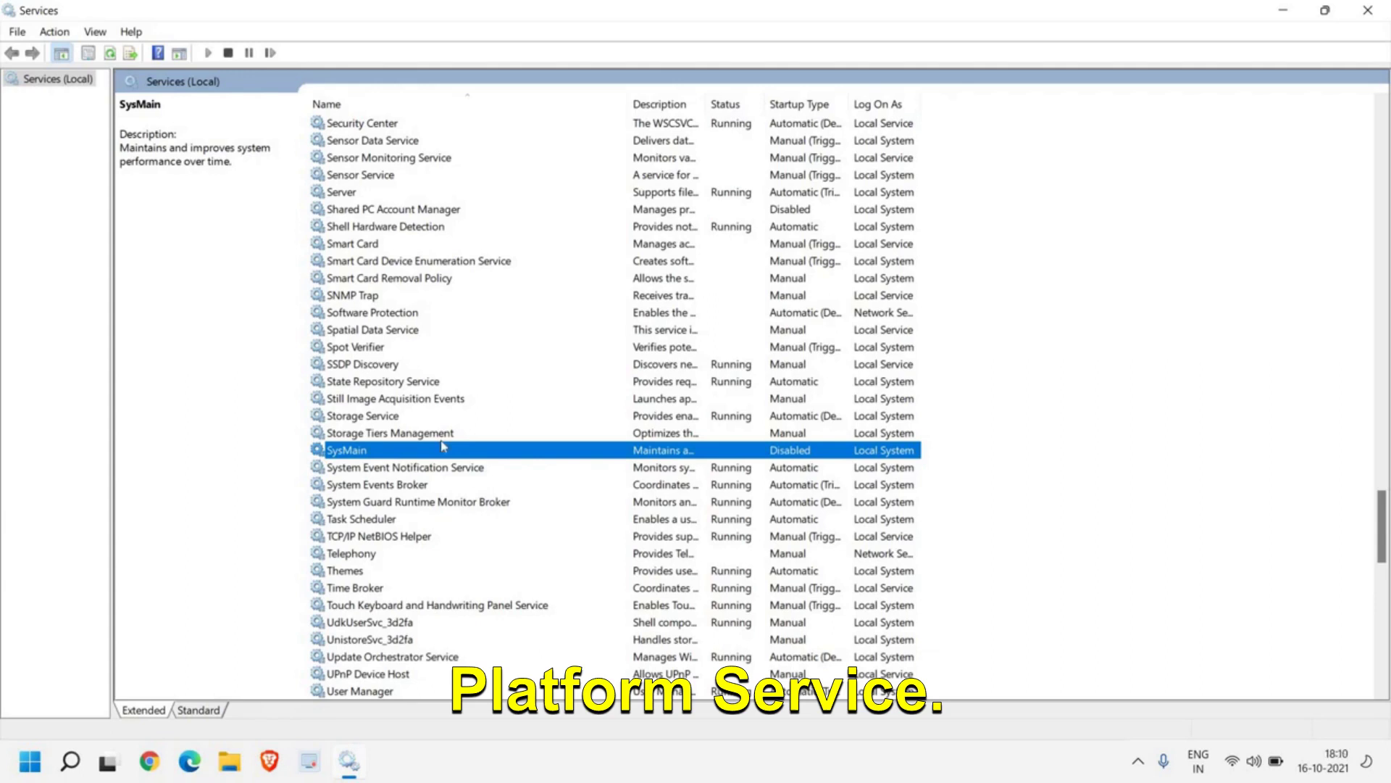
- Set the Connected Devices Platform Service startup type to Disabled and confirm it is already stopped
key("c")
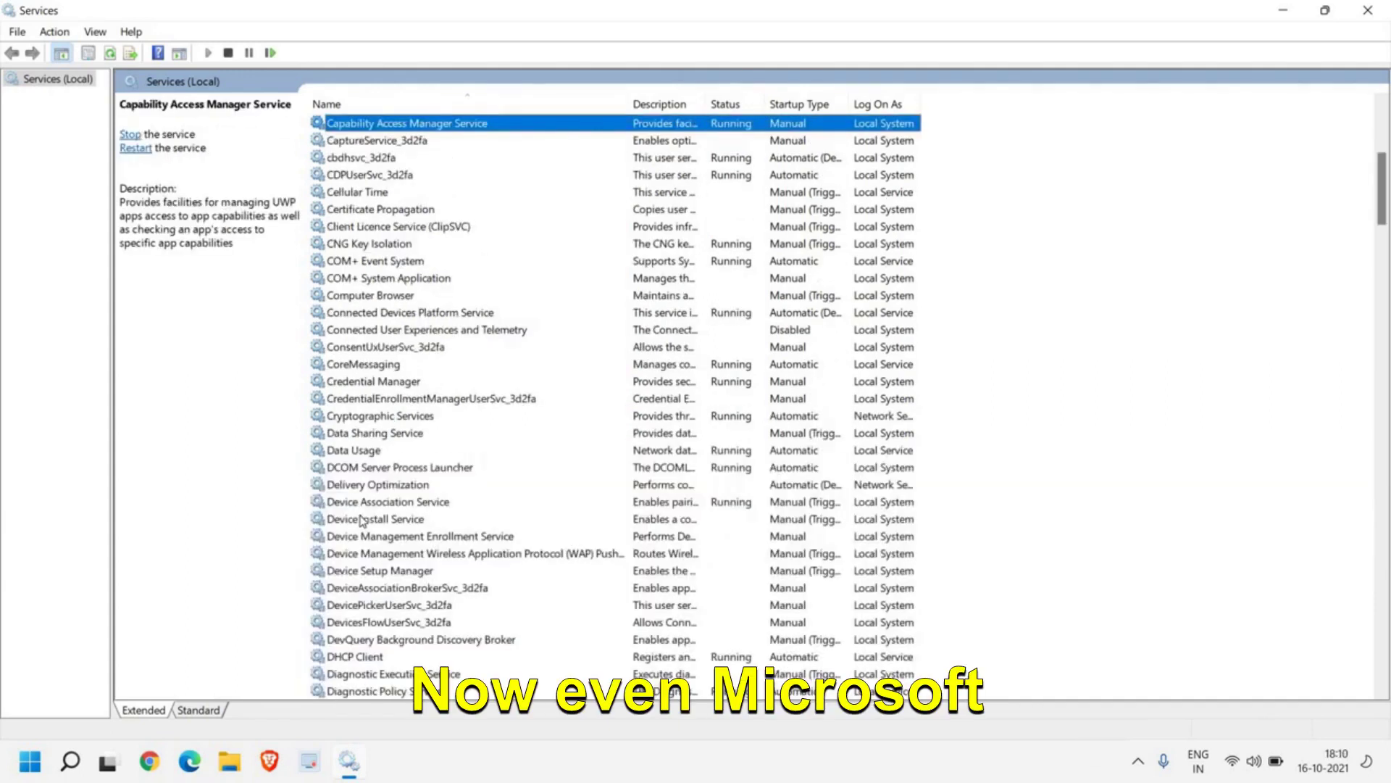
left_click(373, 313)
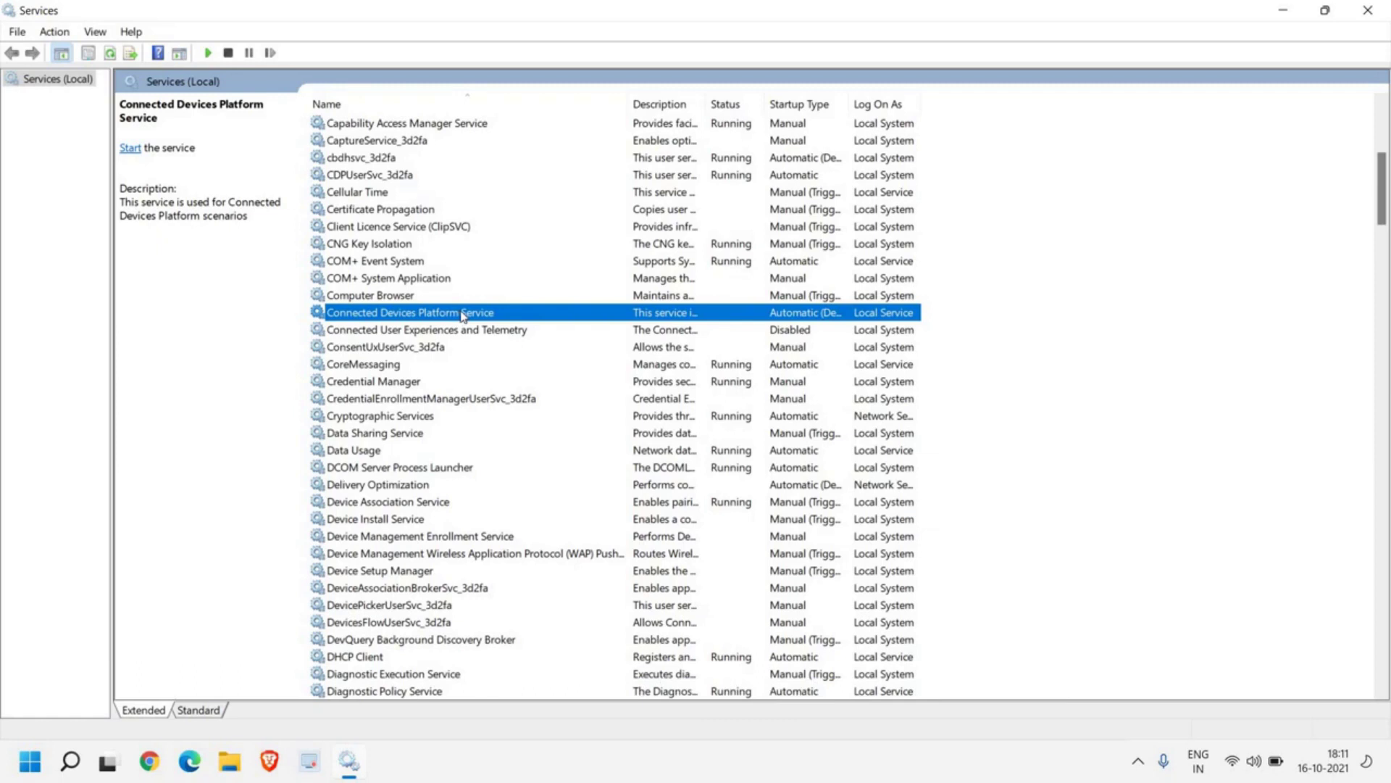
right_click(461, 316)
left_click(545, 494)
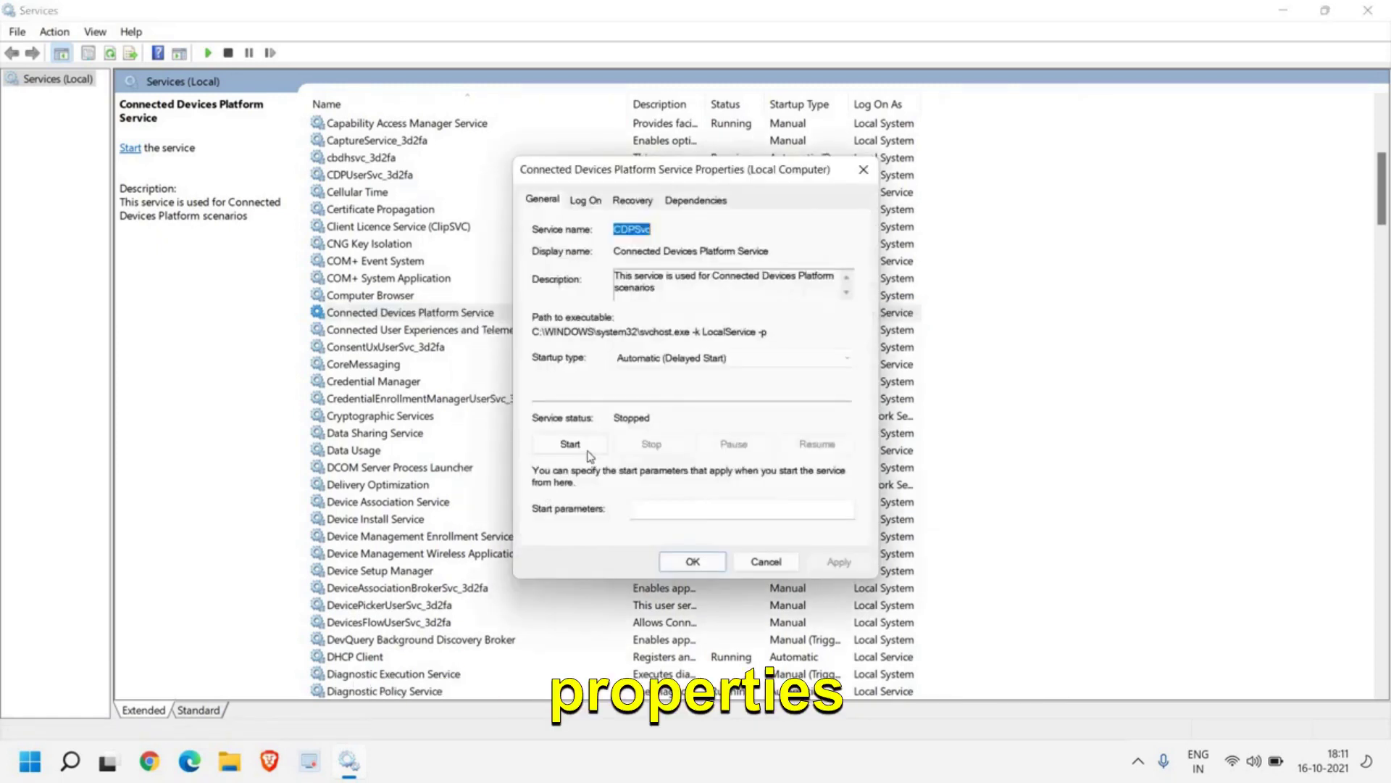
left_click(666, 360)
left_click(648, 410)
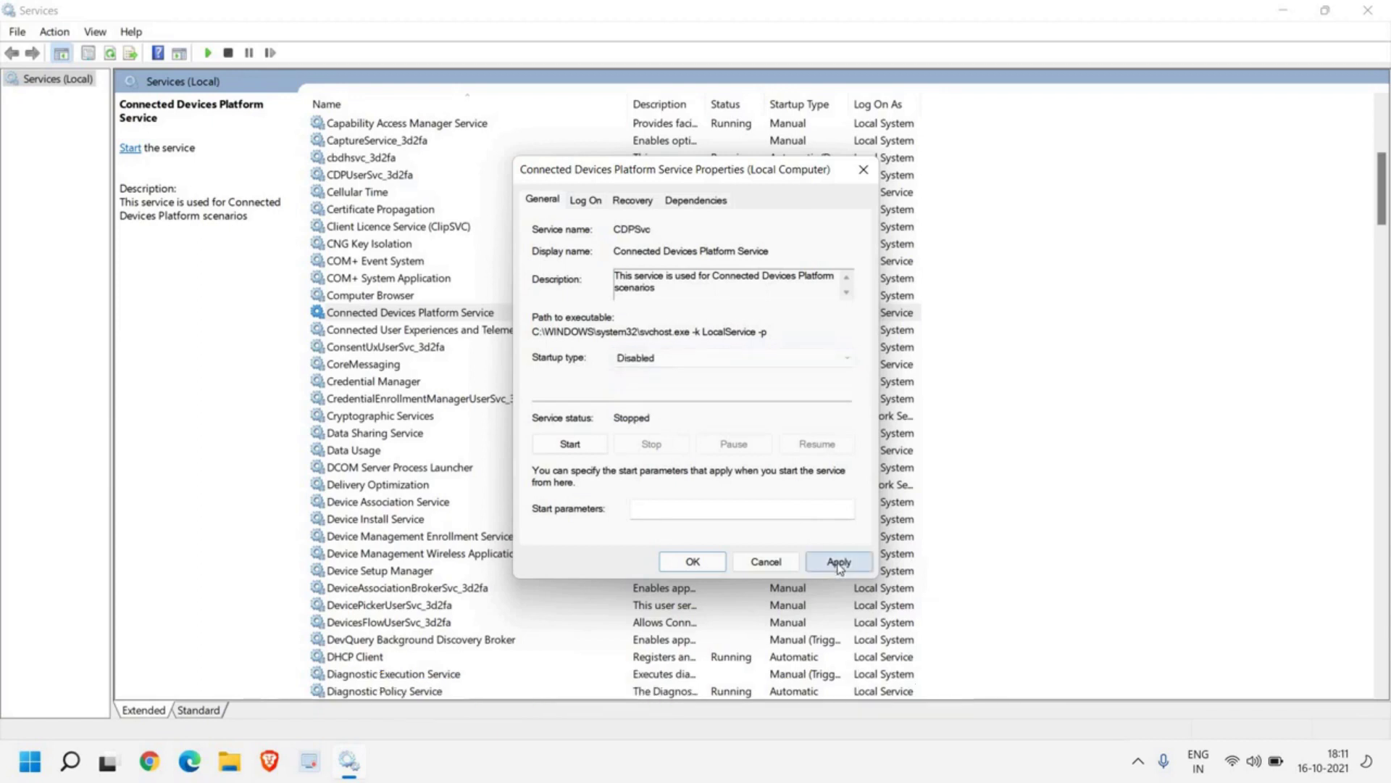
left_click(838, 563)
left_click(693, 561)
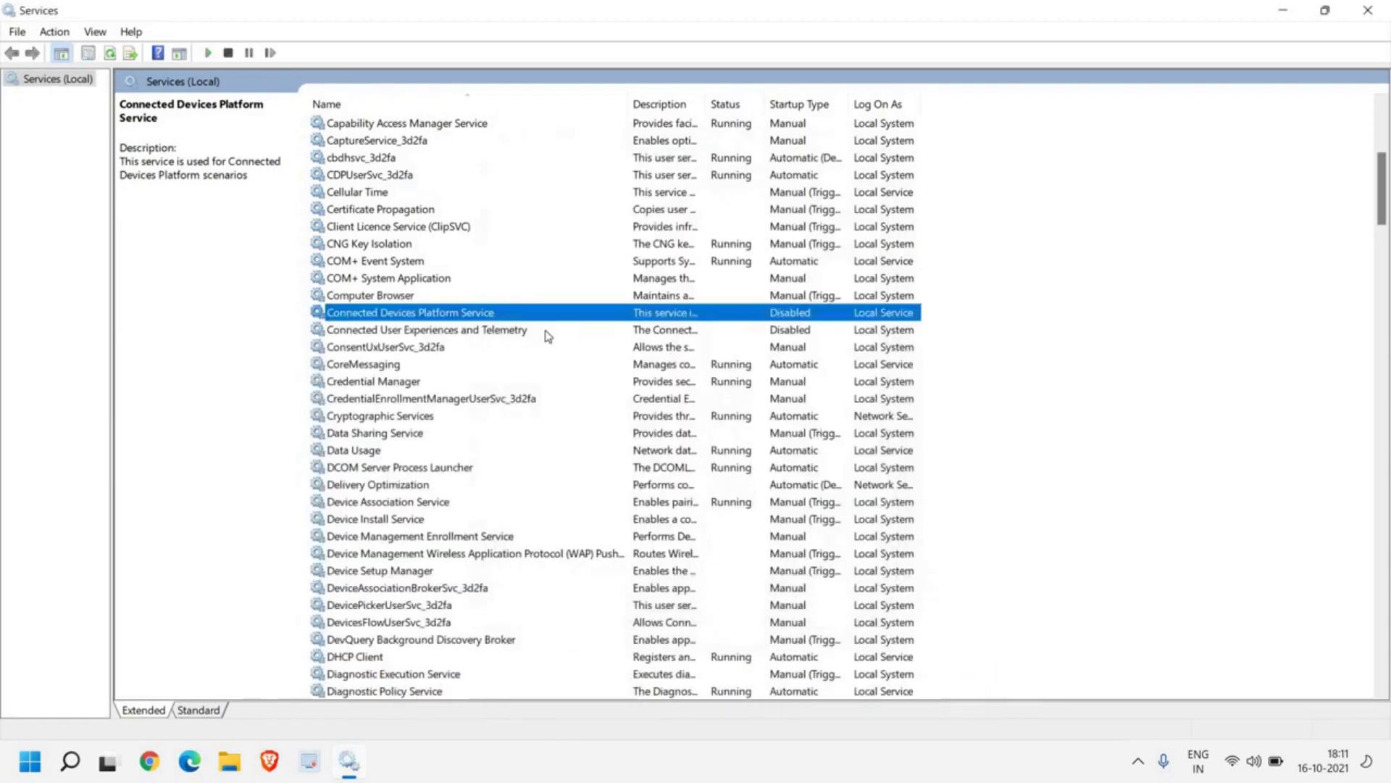
right_click(519, 318)
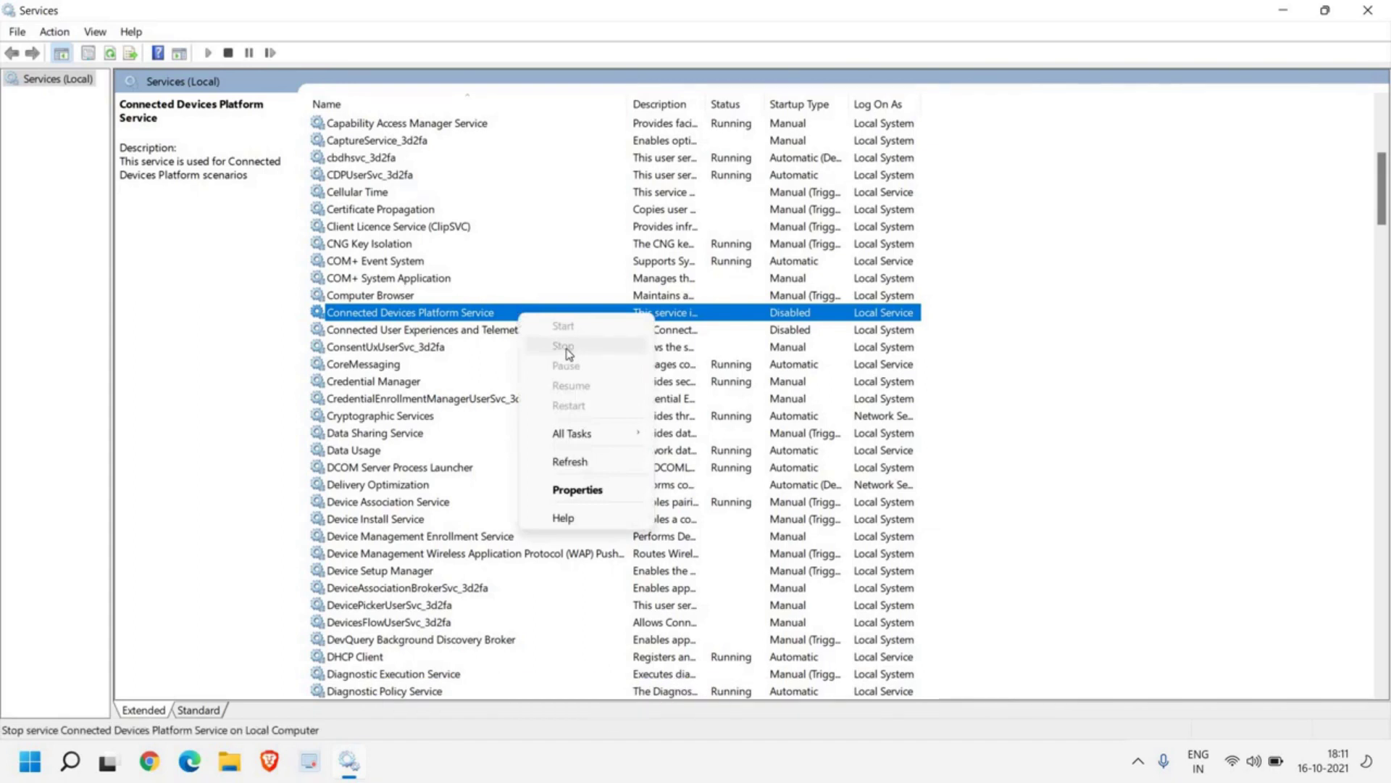
left_click(742, 331)
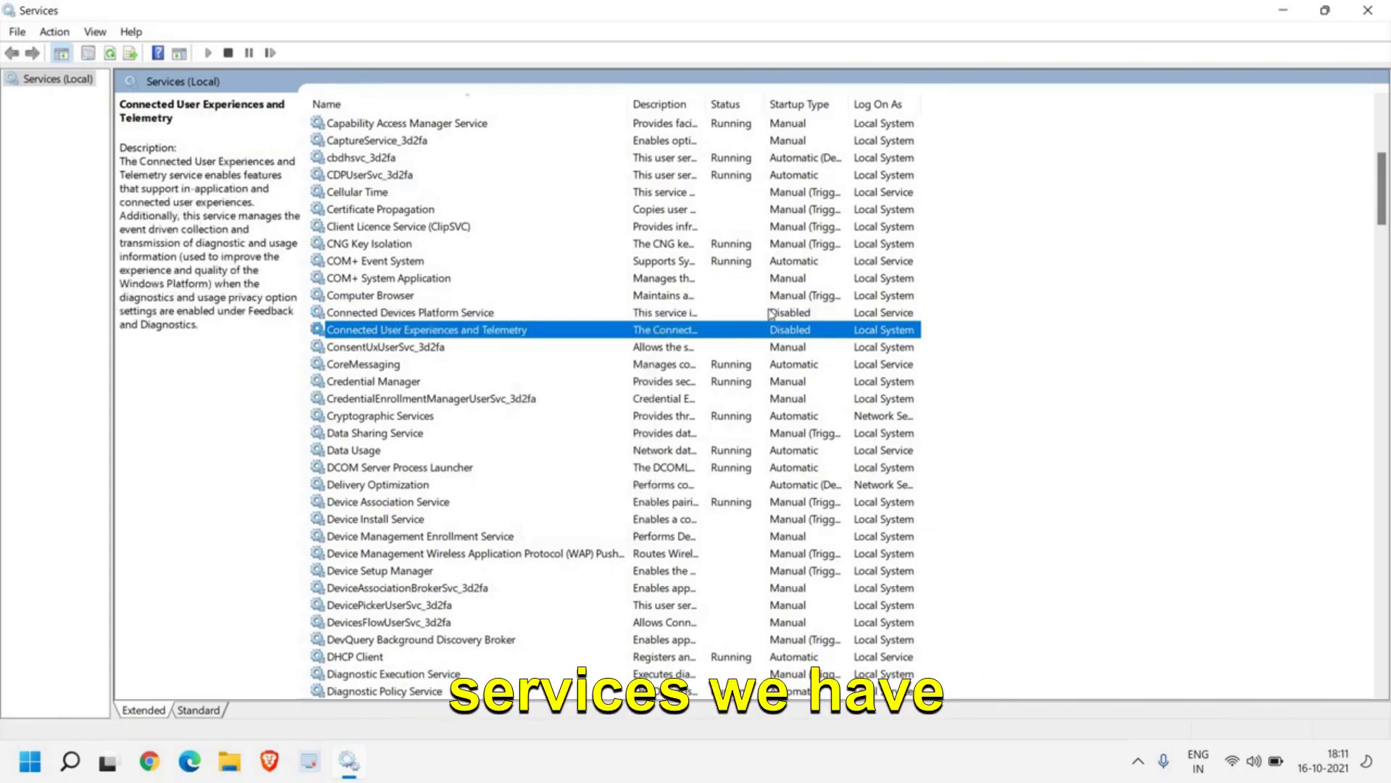
left_click(771, 314)
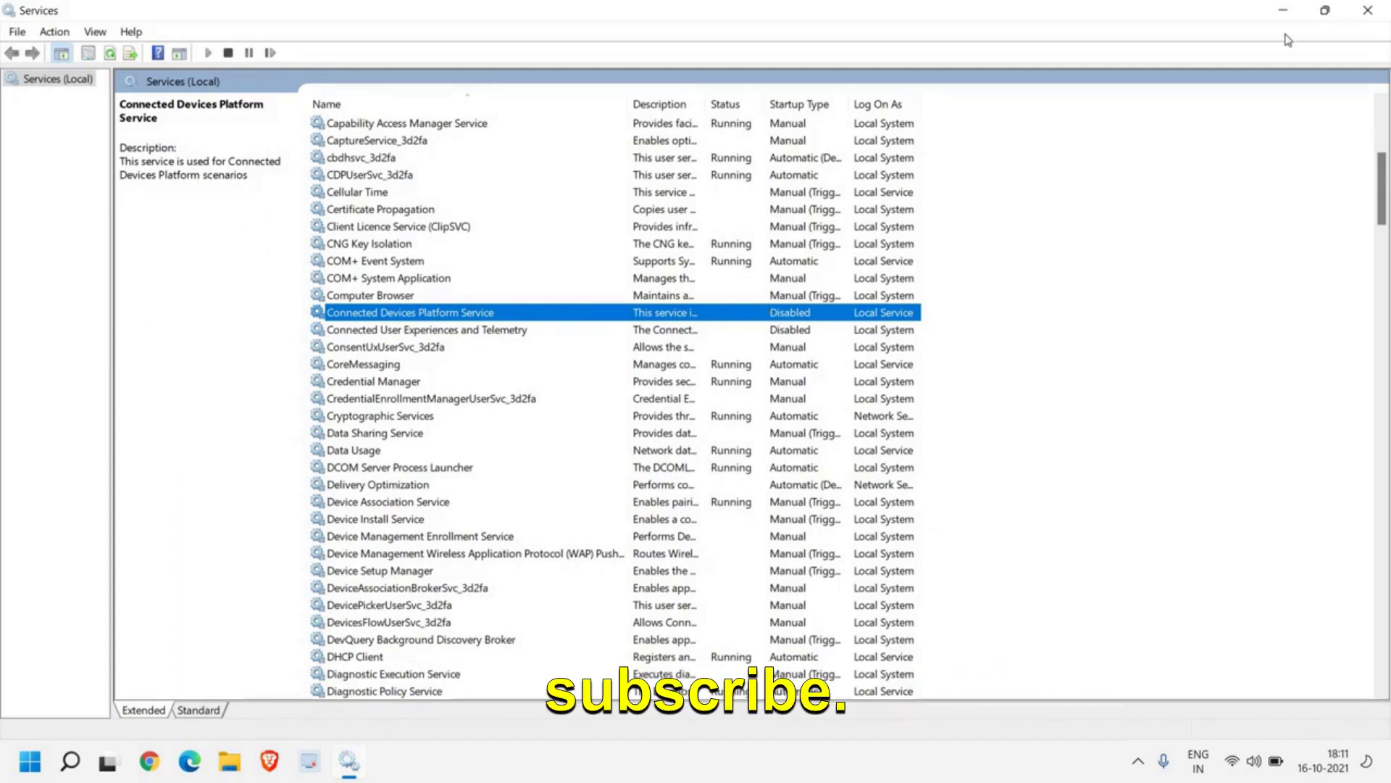
- Close Services, find File Explorer through the 'file' search, and show This PC
left_click(1367, 10)
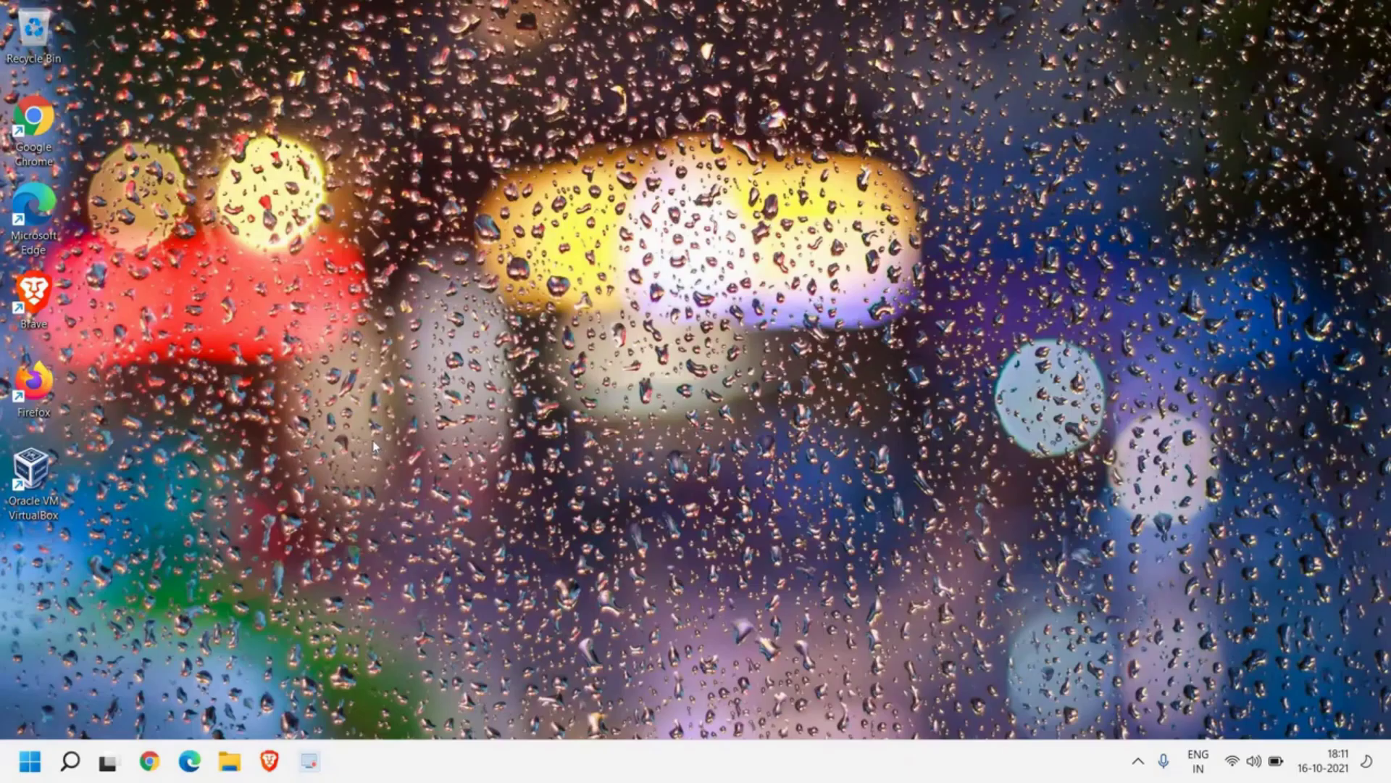
left_click(76, 761)
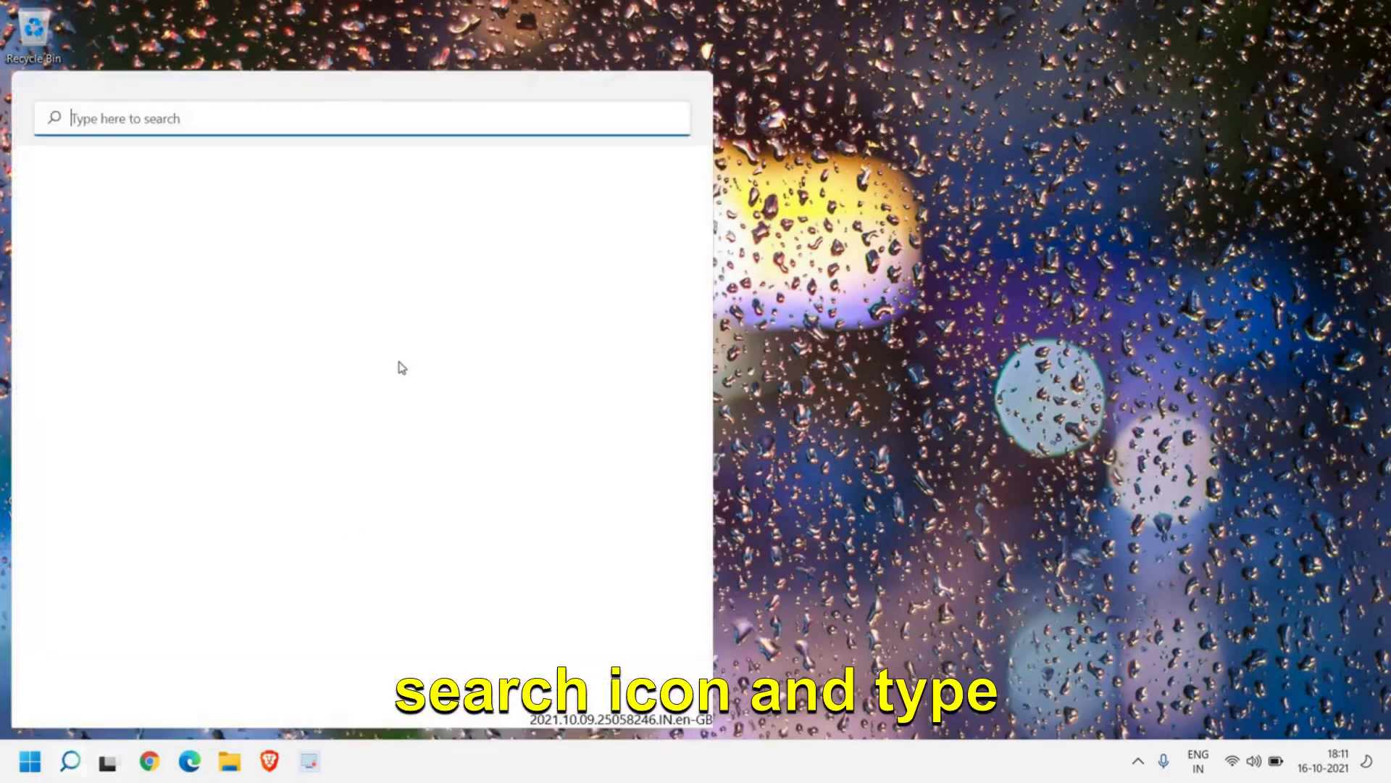
type("file")
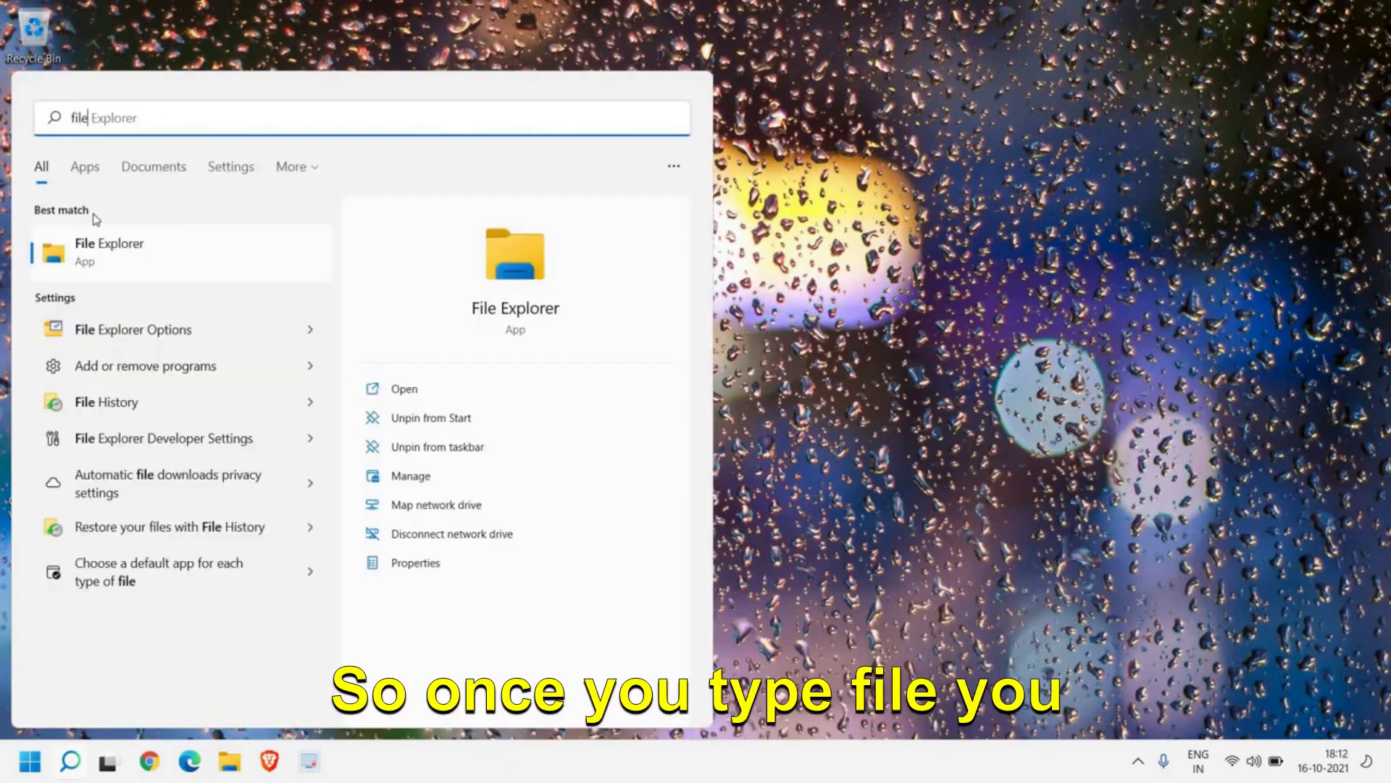
left_click(161, 258)
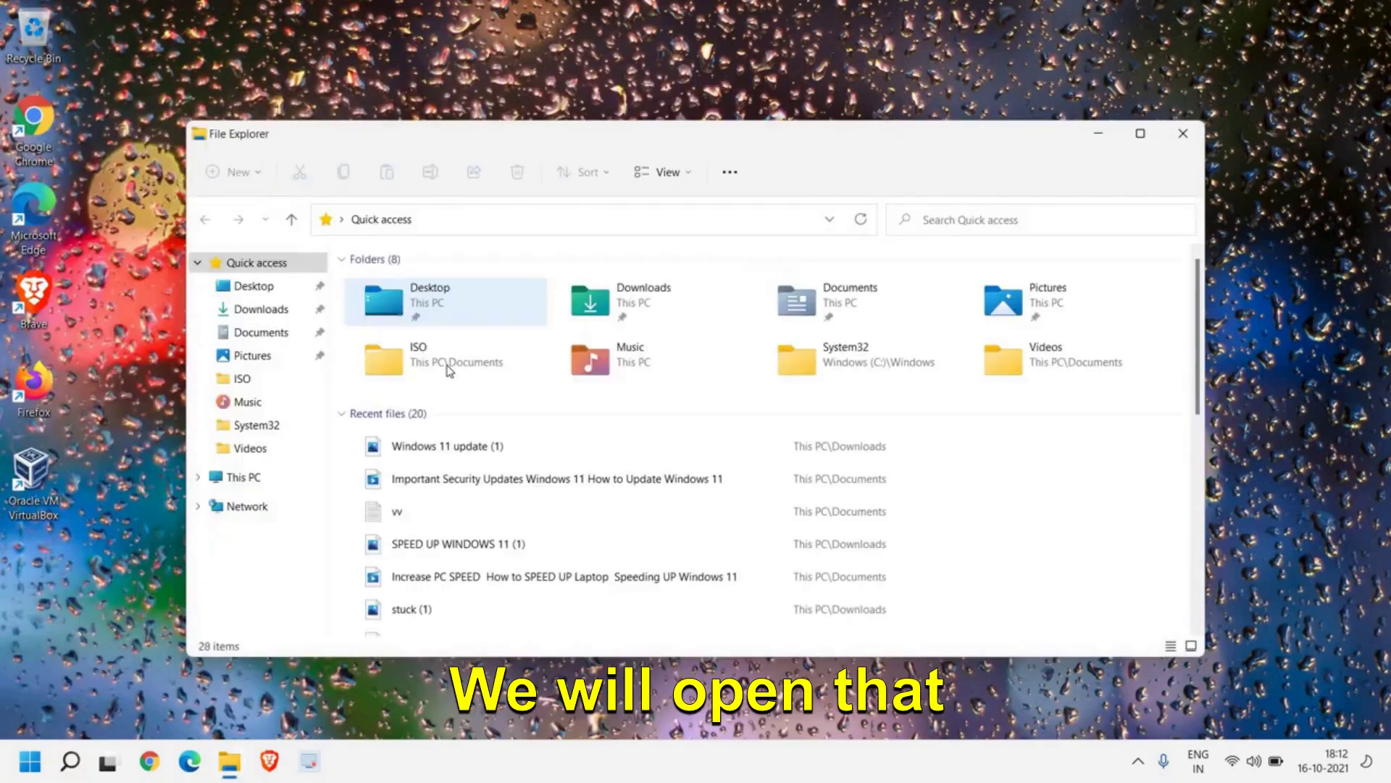
left_click(257, 484)
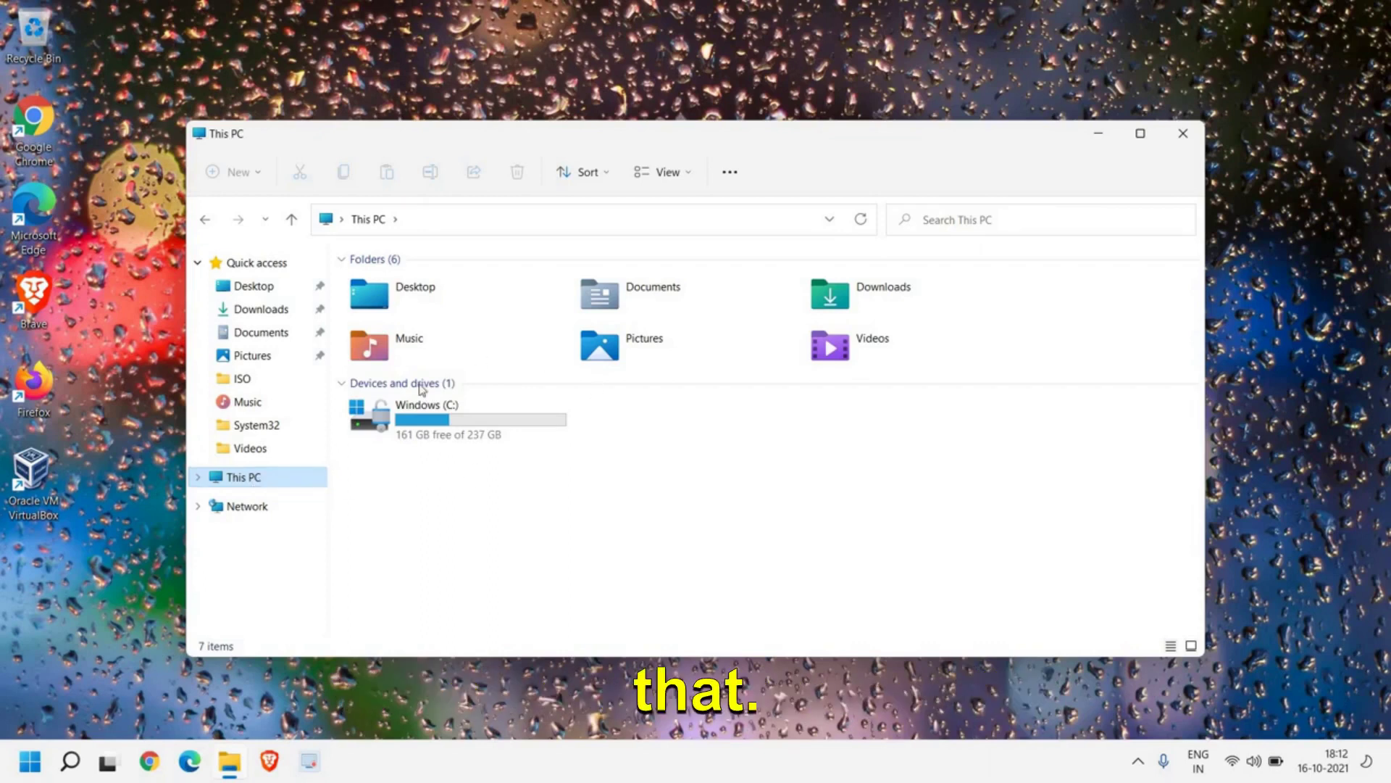
left_click(727, 341)
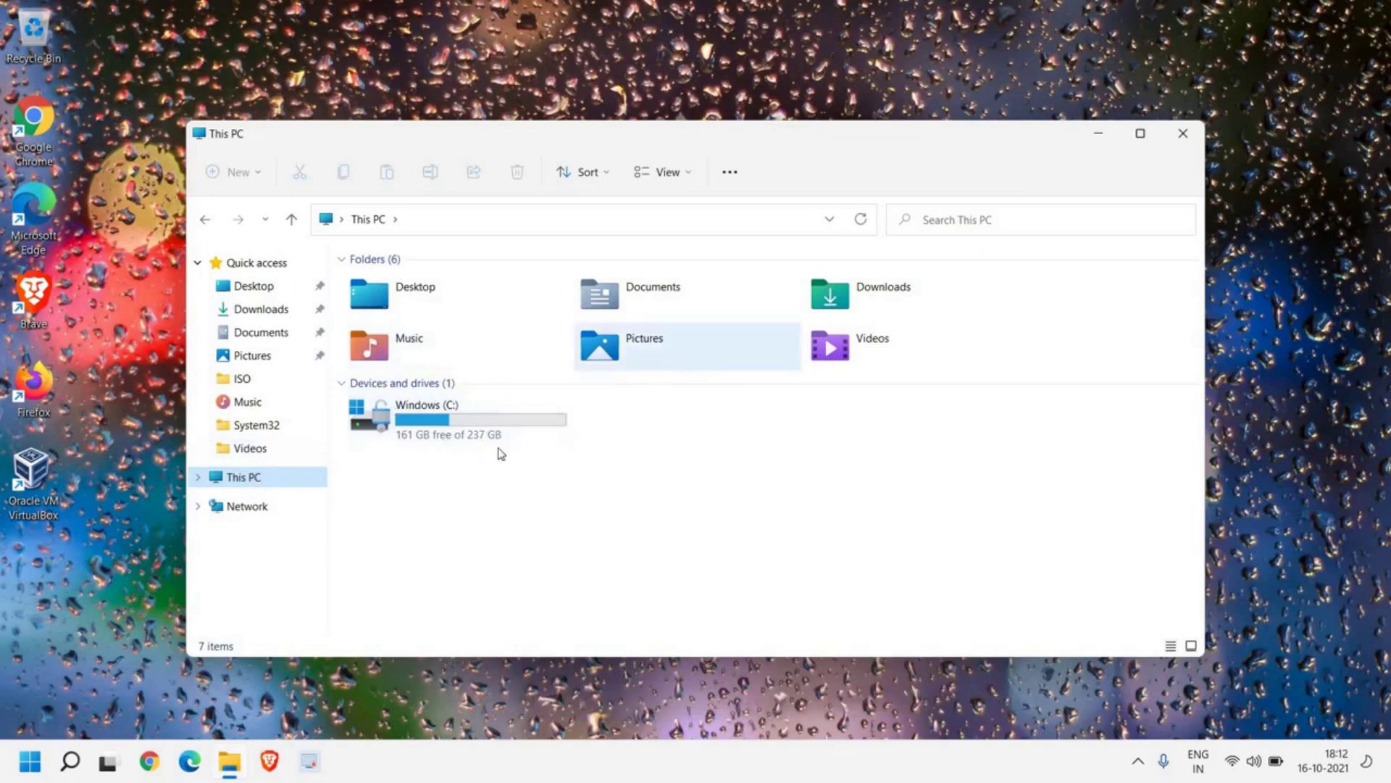
- Open Optimise Drives from the Tools tab of the Windows (C:) Properties
right_click(437, 420)
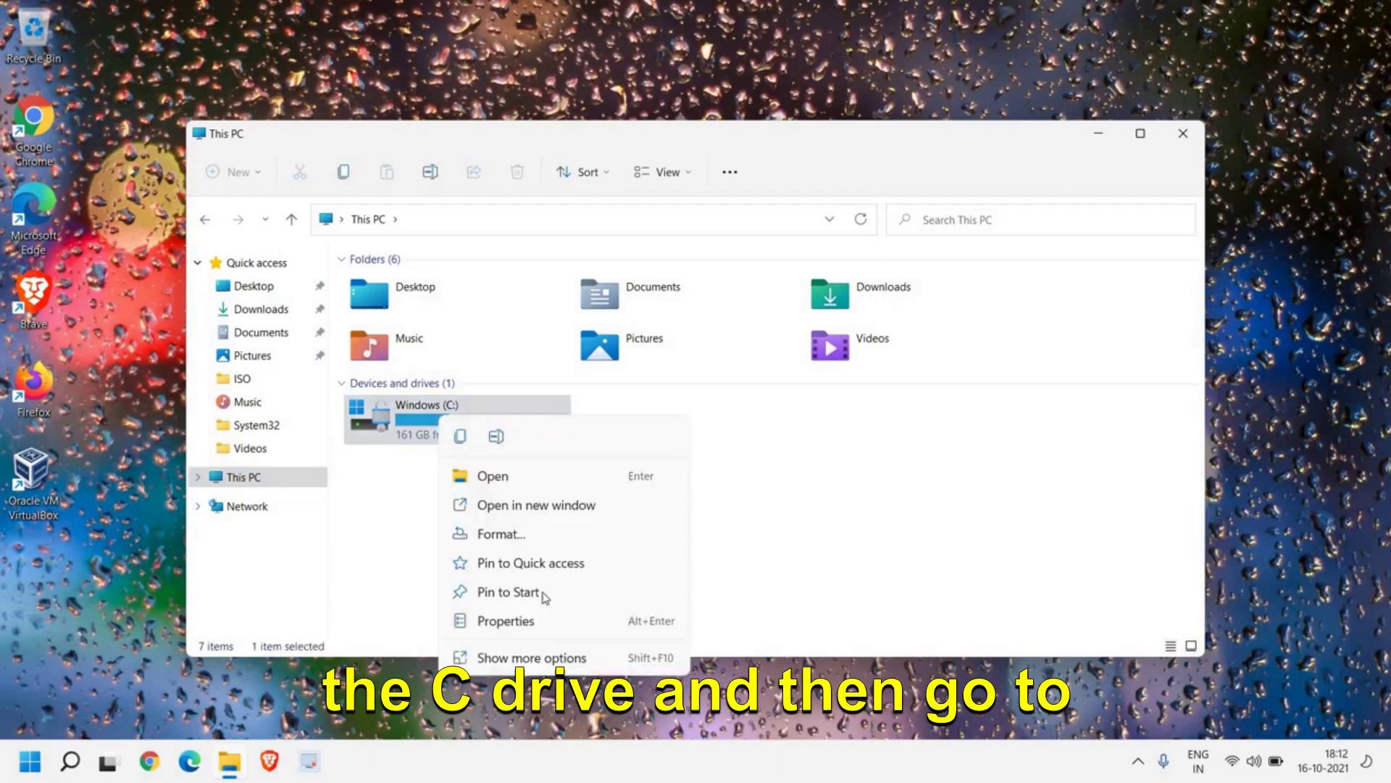
left_click(506, 625)
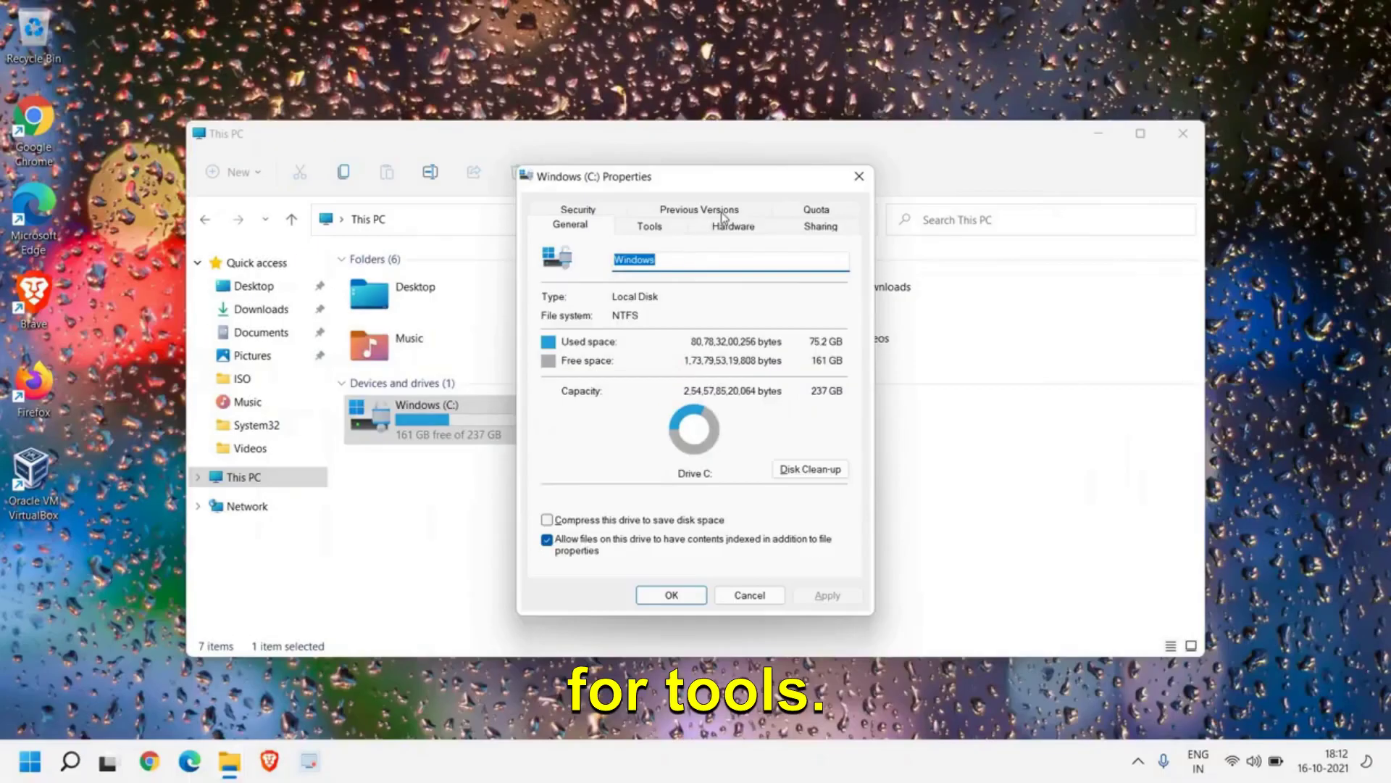
left_click(650, 226)
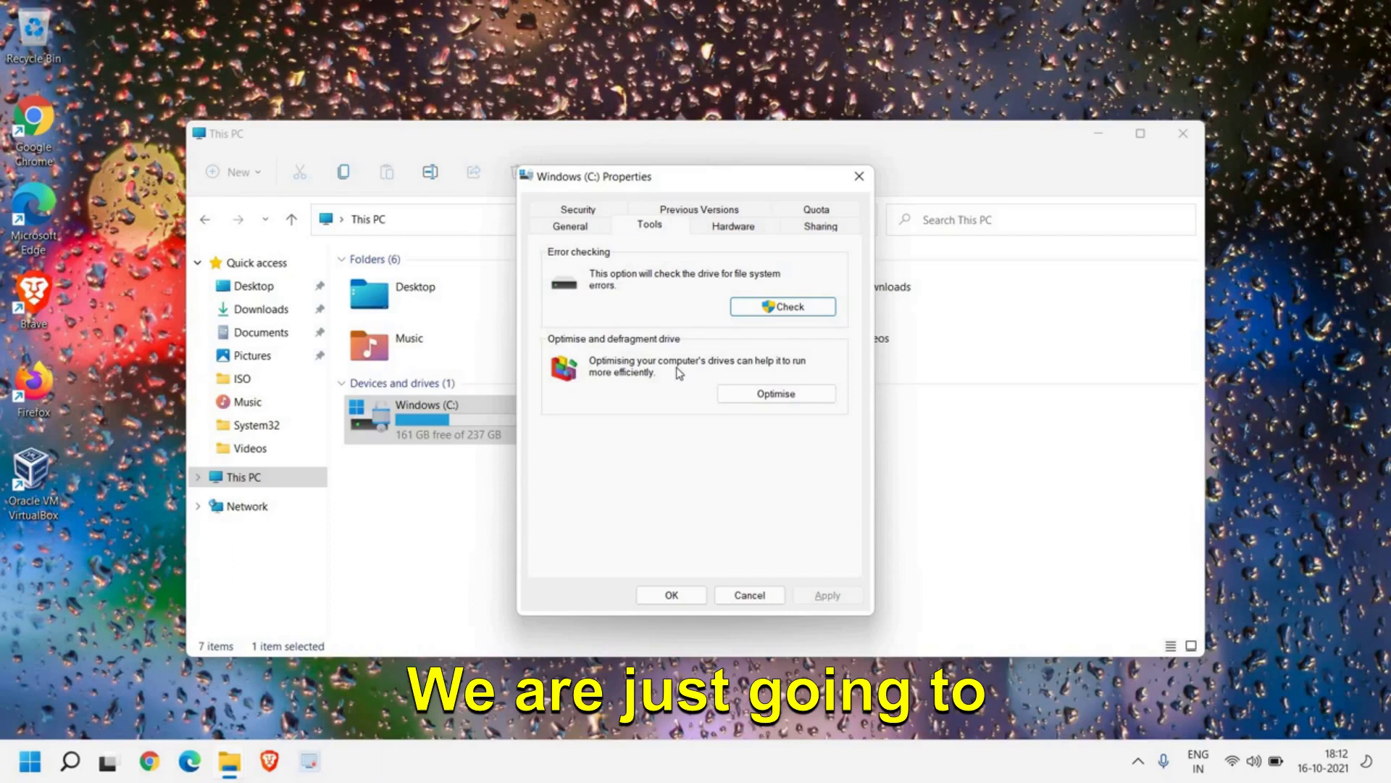
left_click(776, 395)
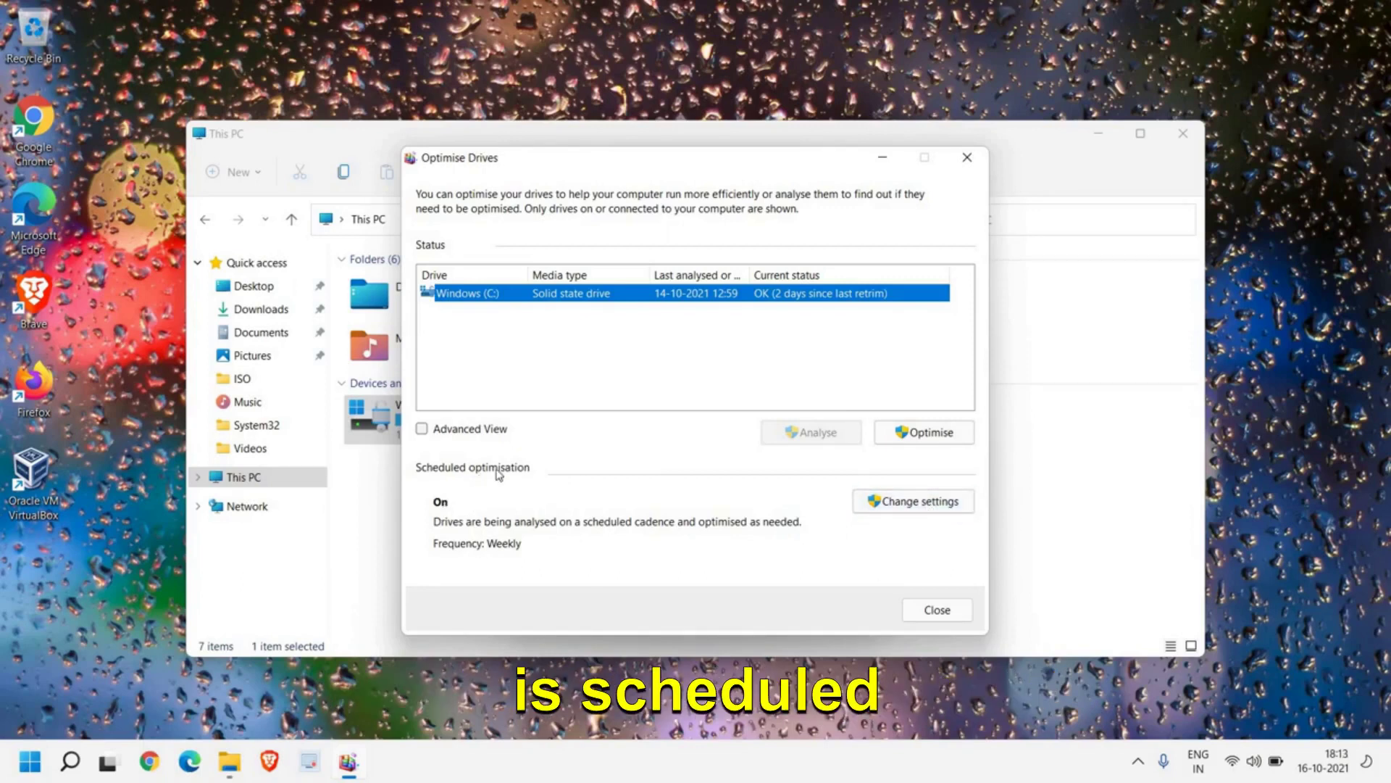
- Turn off 'Run on a schedule' for drive optimisation, then close the C: Properties and File Explorer
left_click(929, 509)
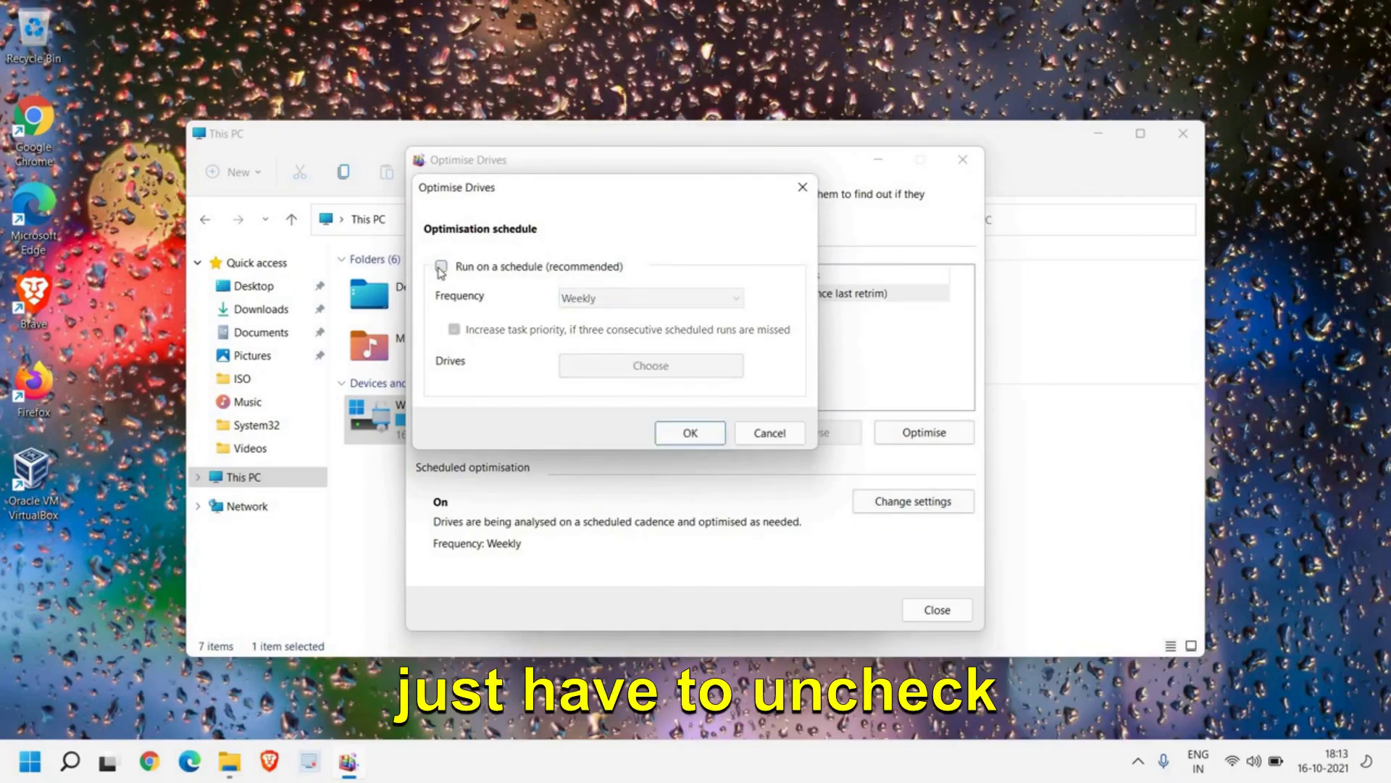
left_click(440, 269)
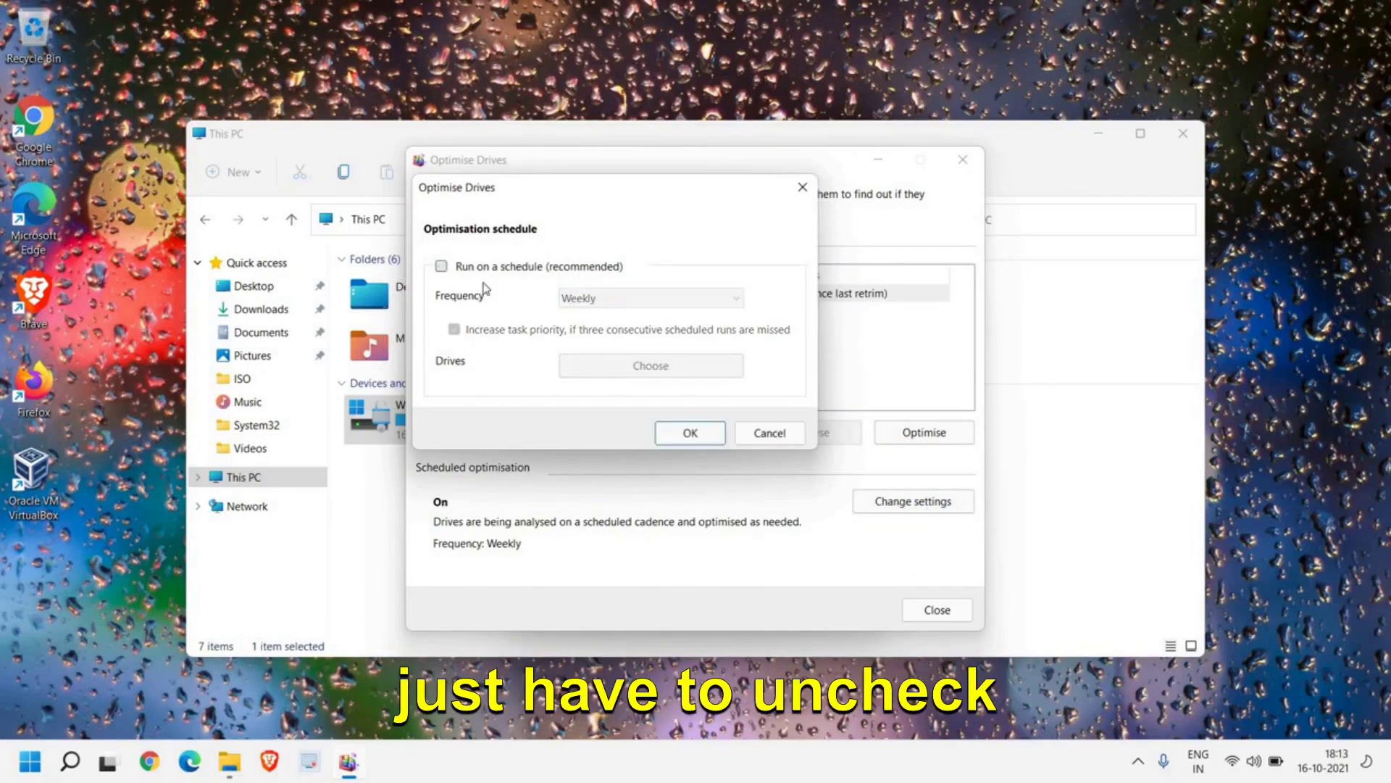
left_click(689, 434)
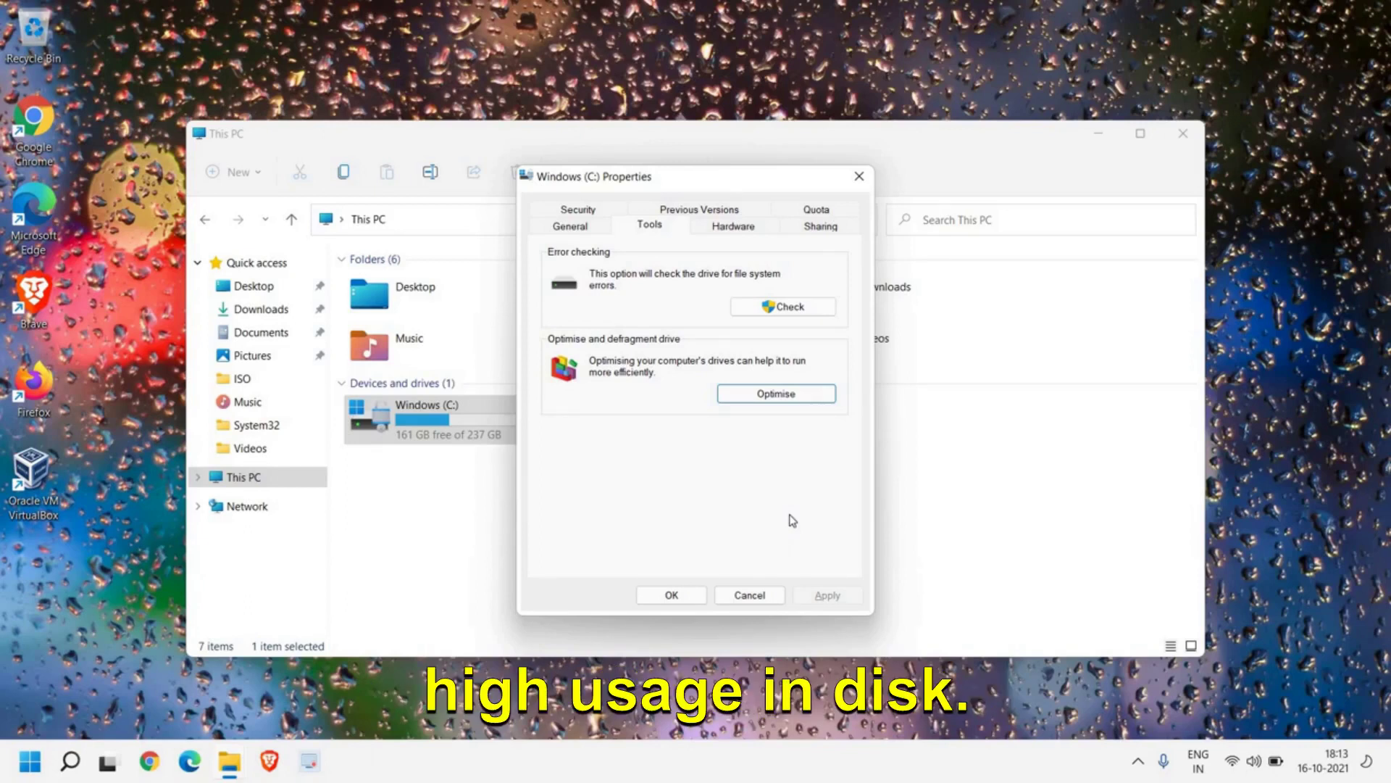
left_click(680, 596)
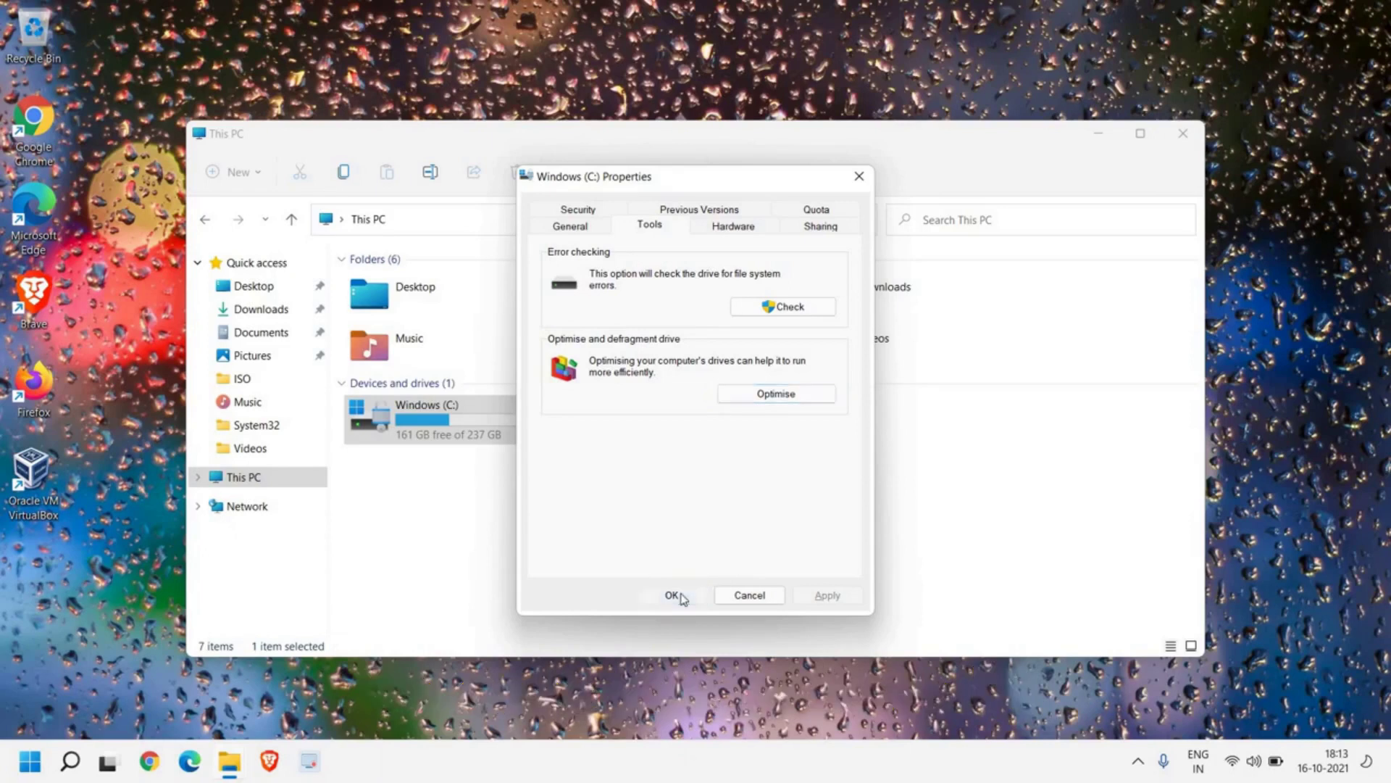
left_click(1186, 147)
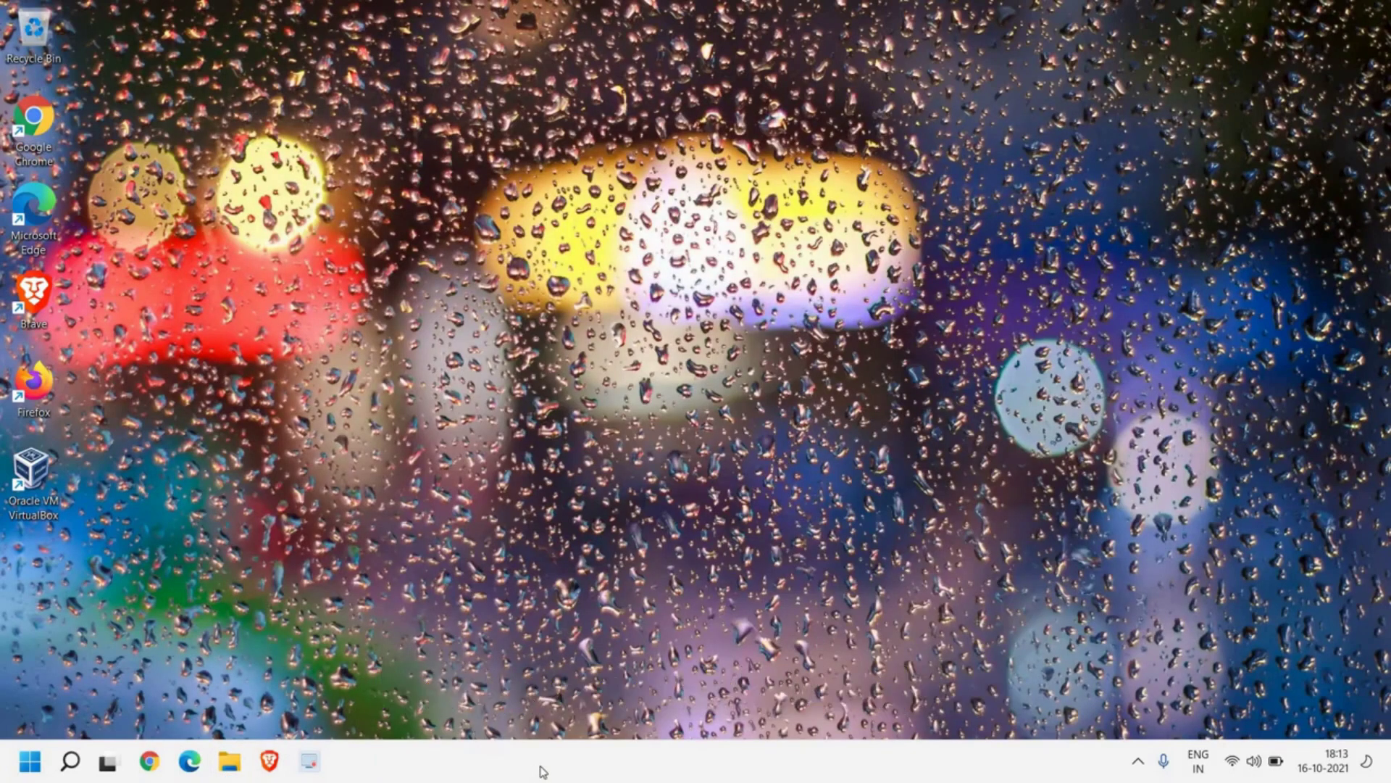
right_click(22, 767)
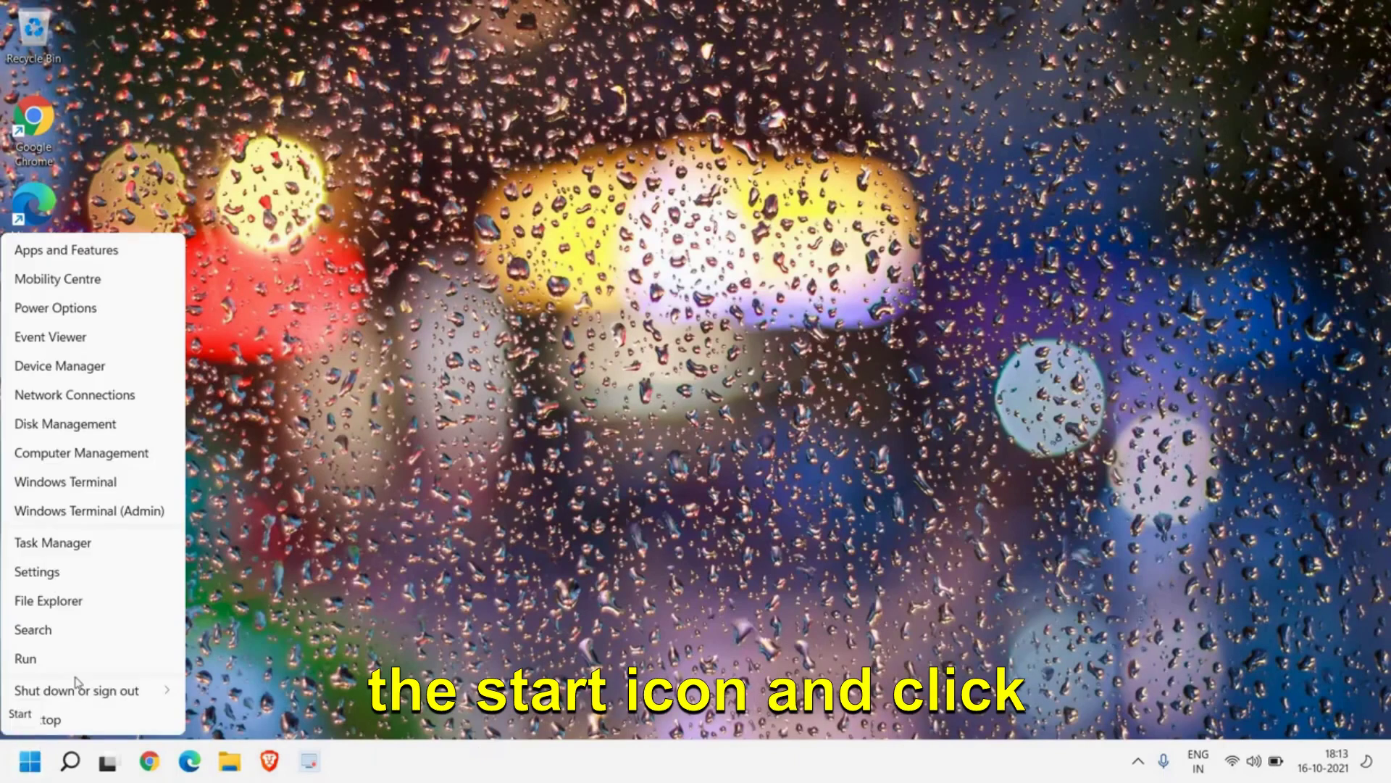
left_click(84, 549)
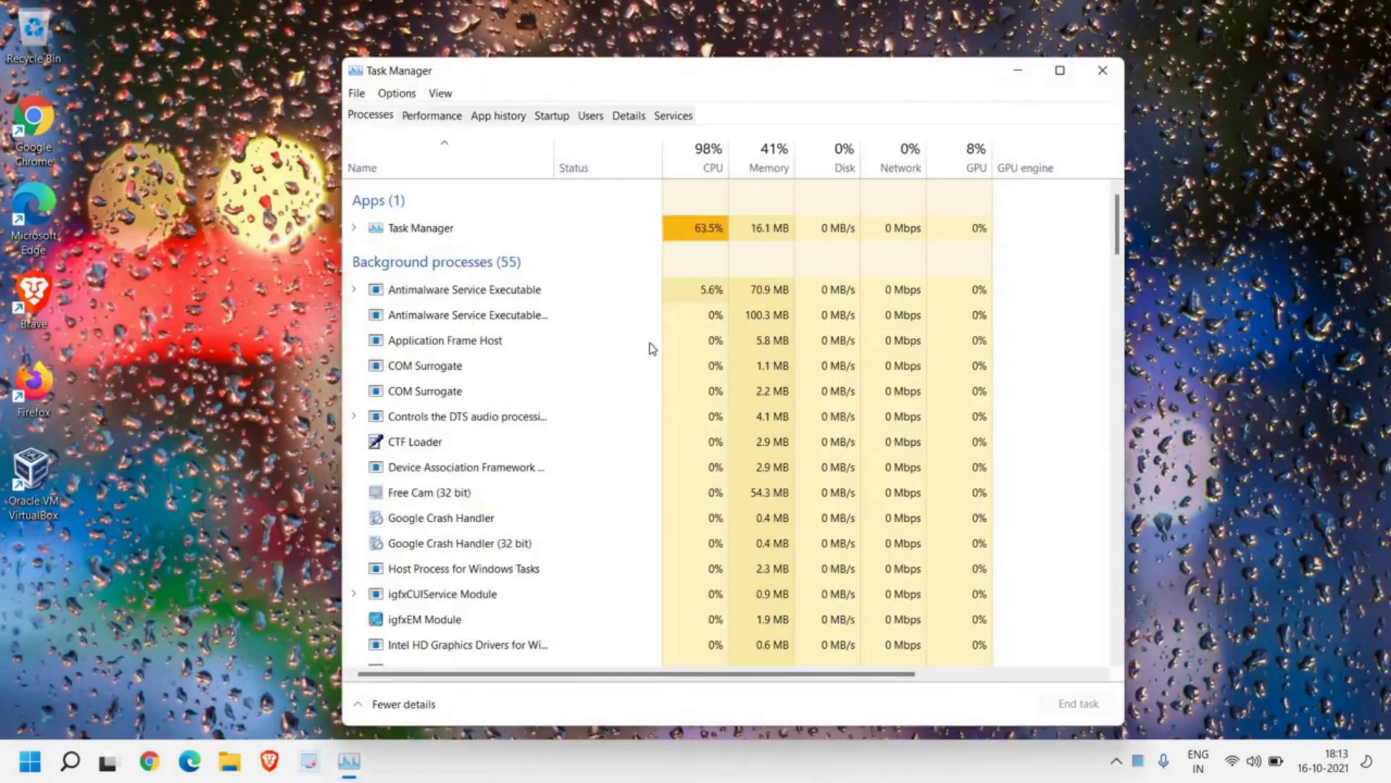
left_click(559, 118)
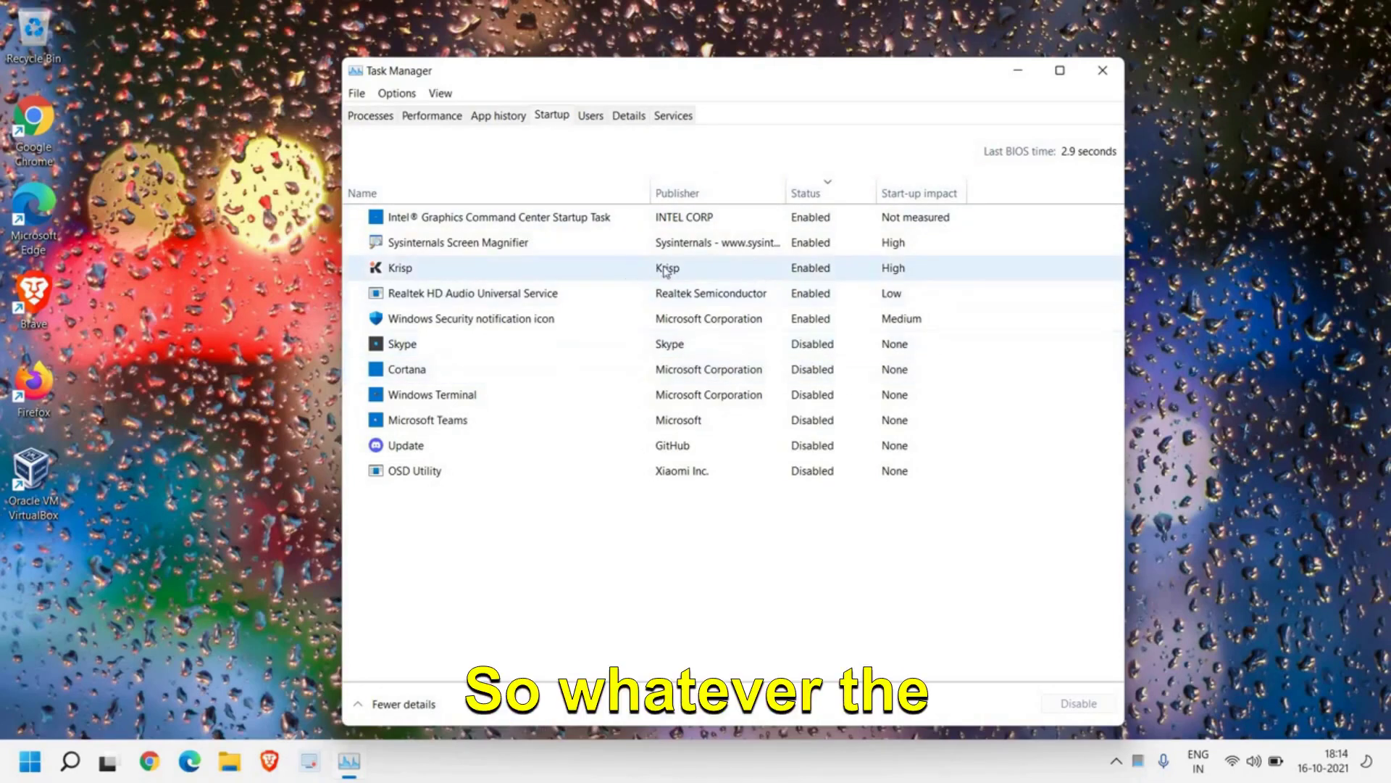
left_click(780, 275)
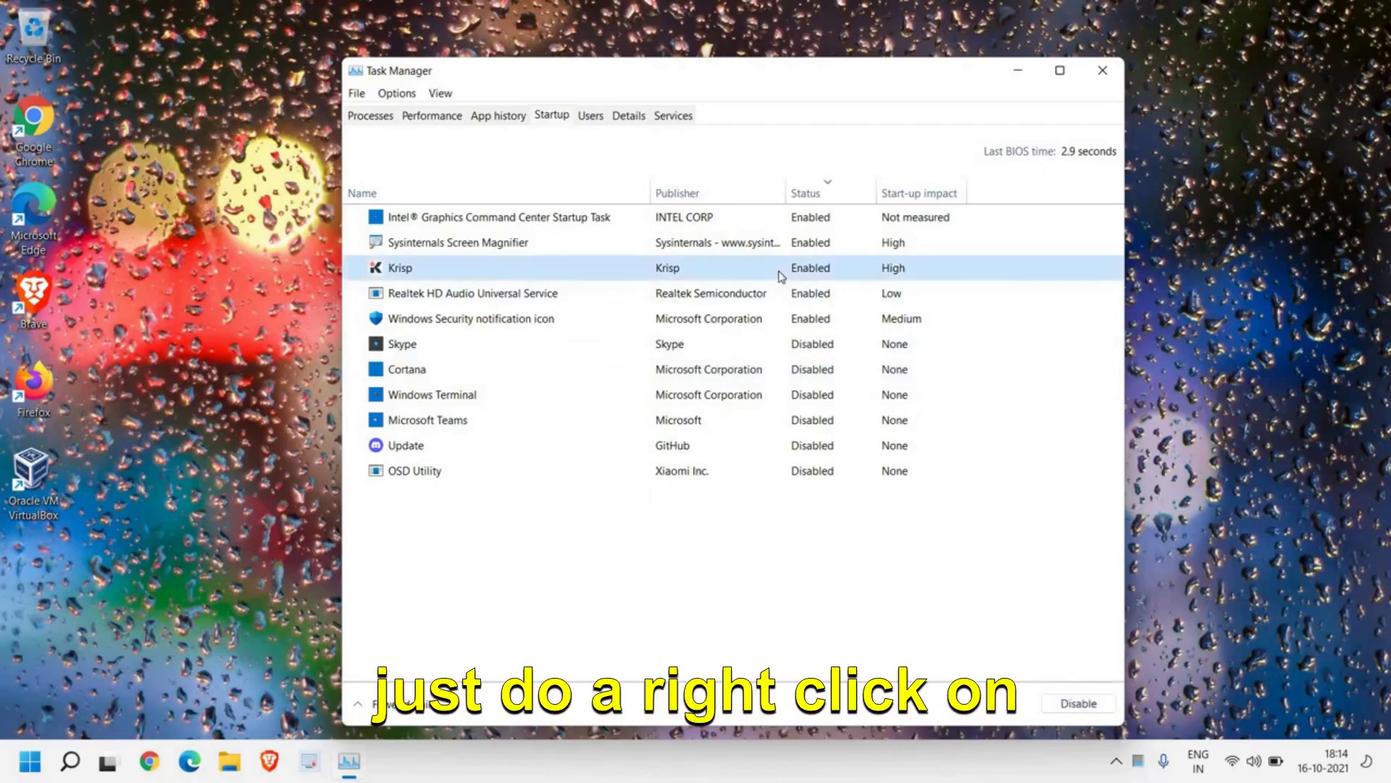
right_click(789, 277)
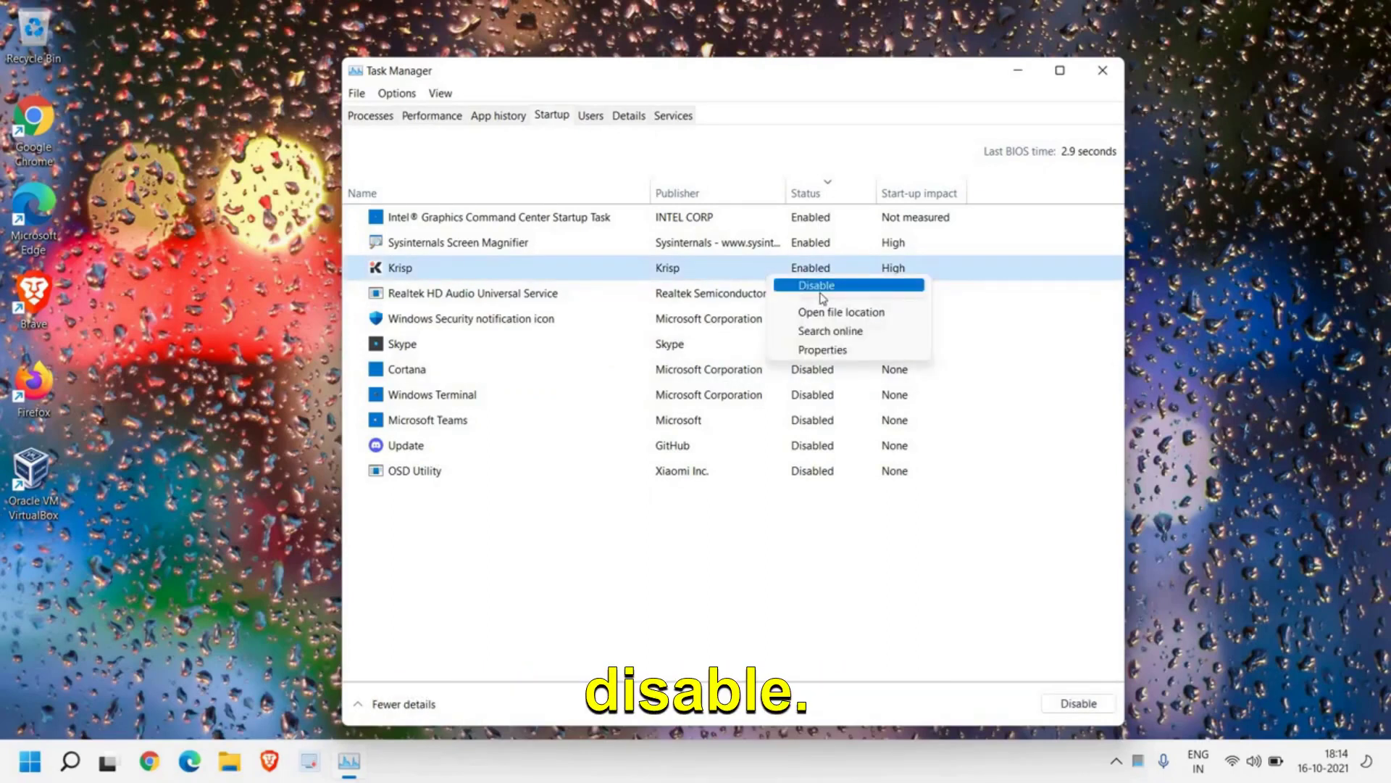
left_click(579, 503)
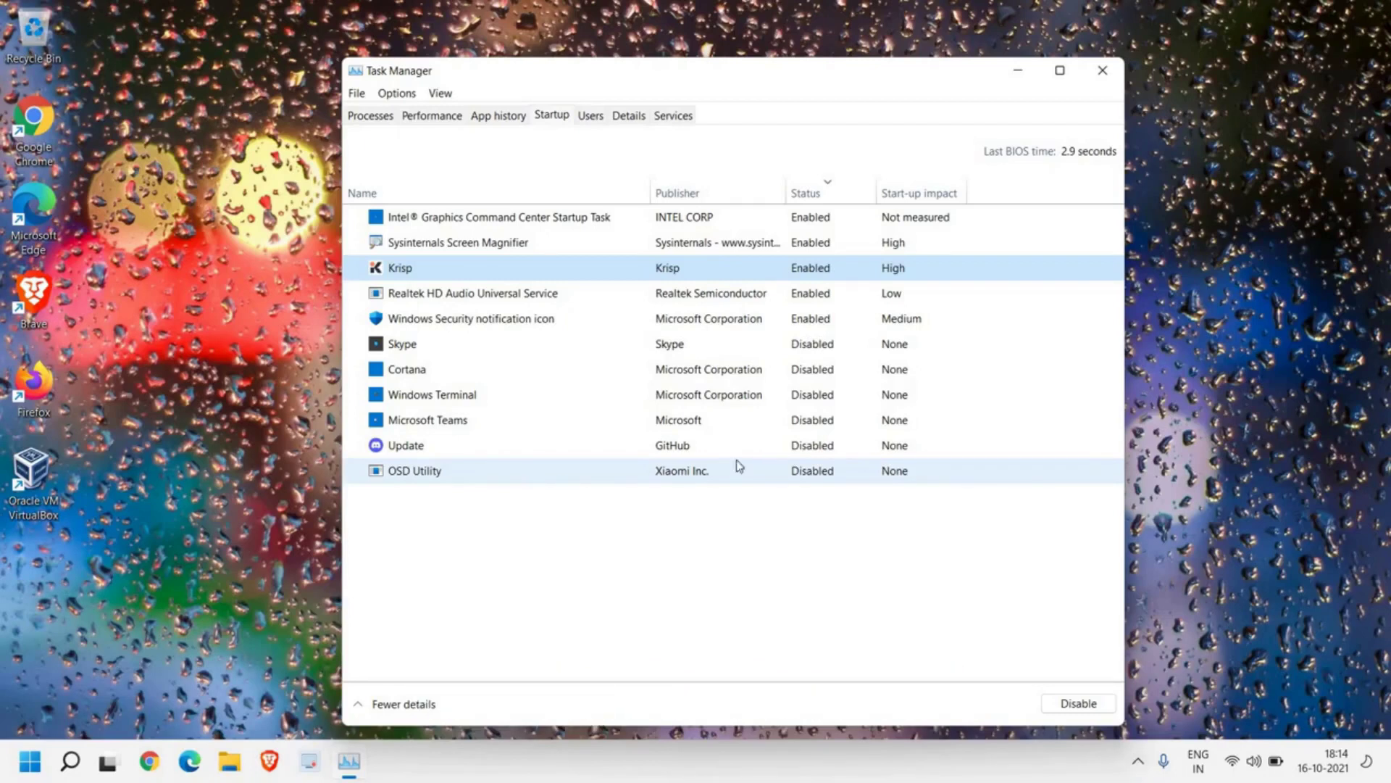
key("alt+F4")
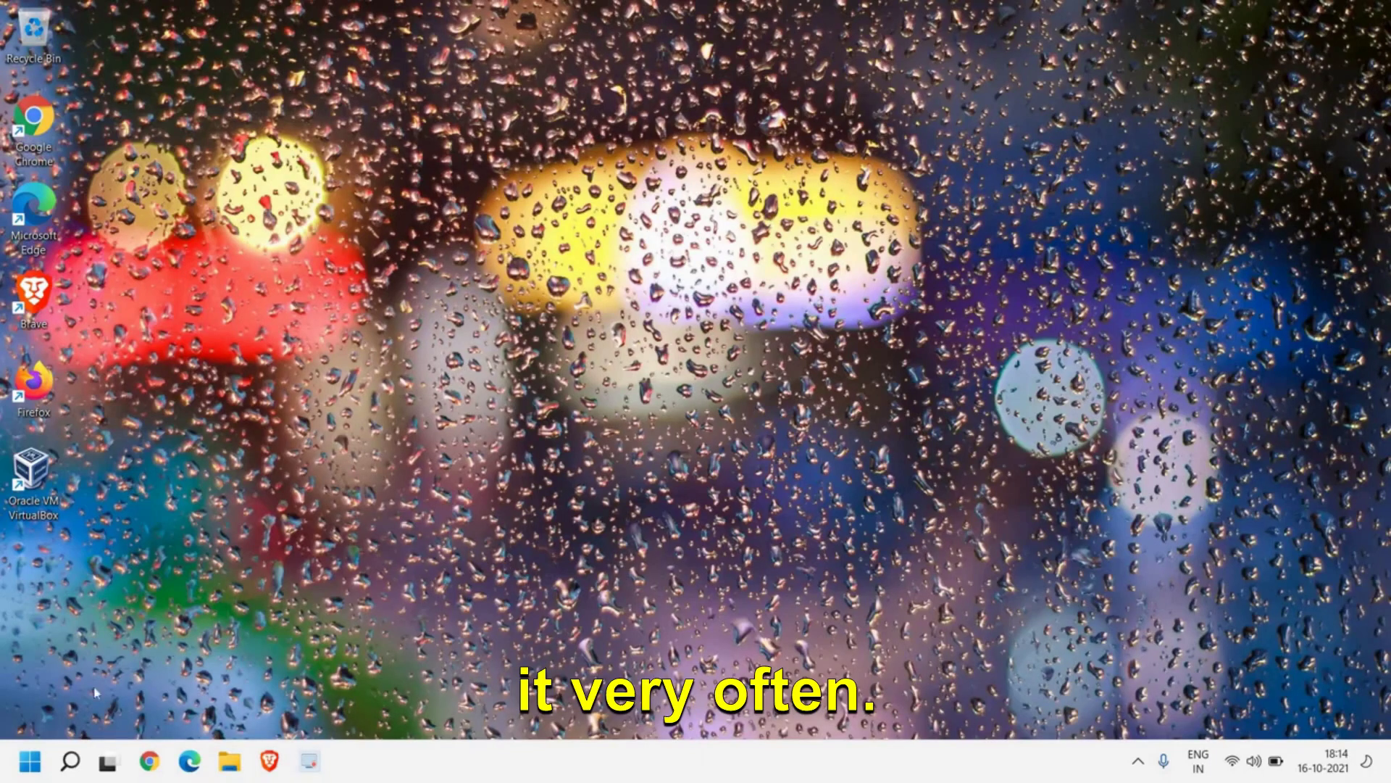
- Search for 'windows' and open the Windows Update settings page
left_click(71, 767)
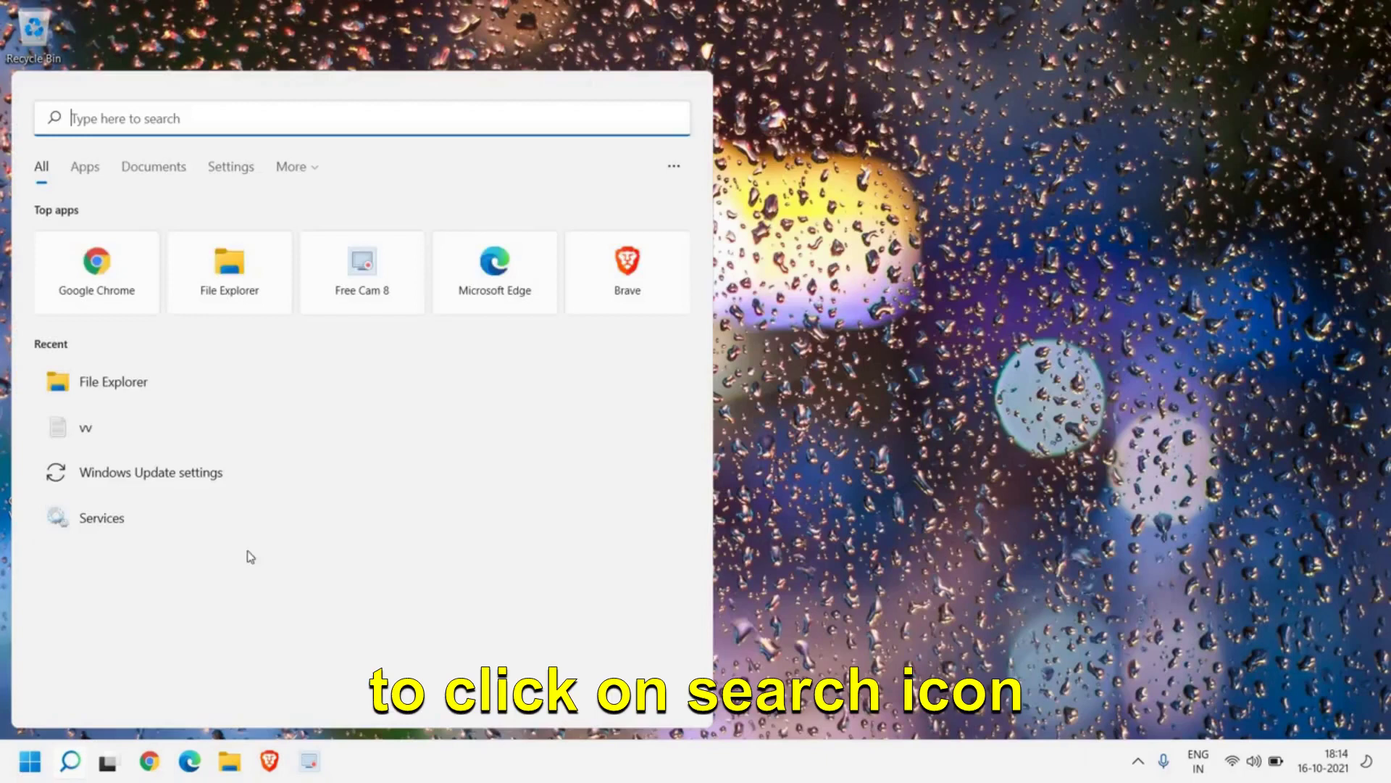
type("windows")
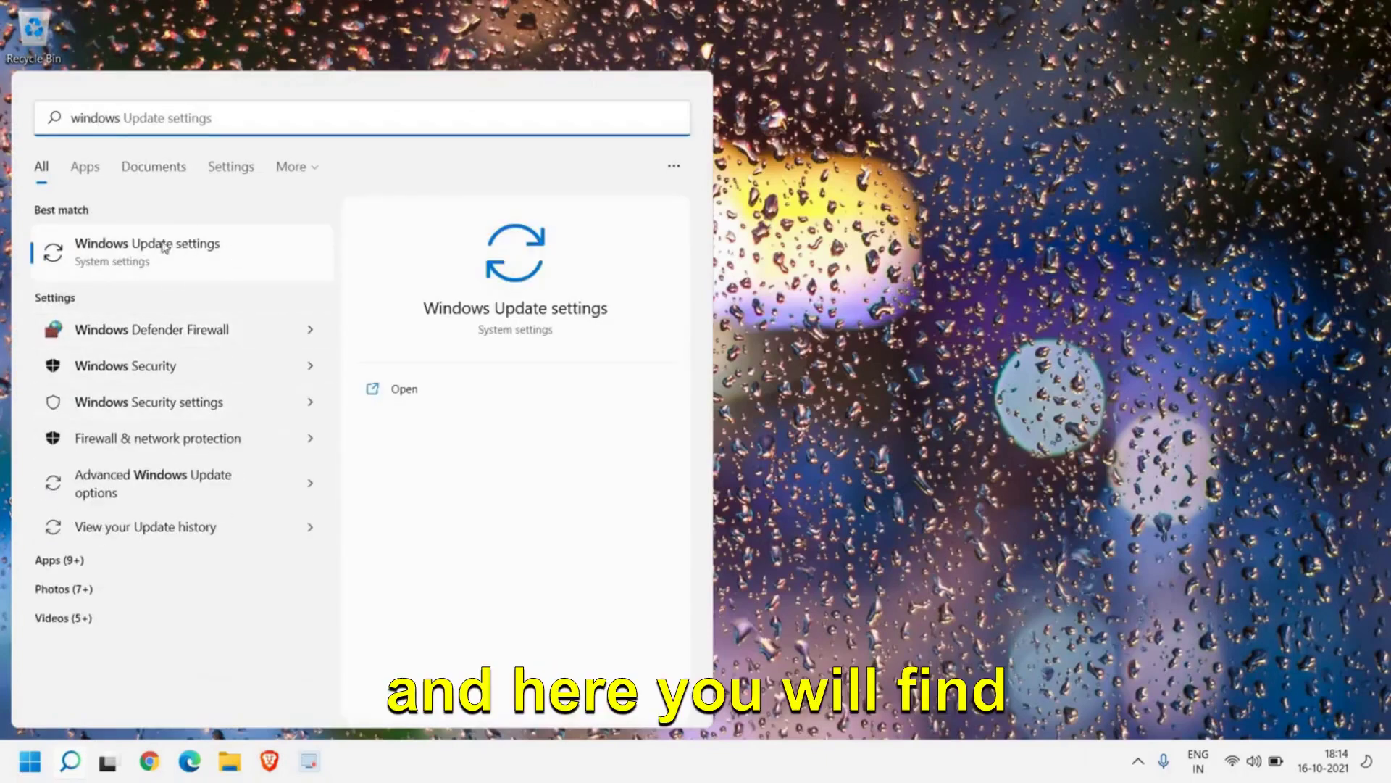
left_click(190, 261)
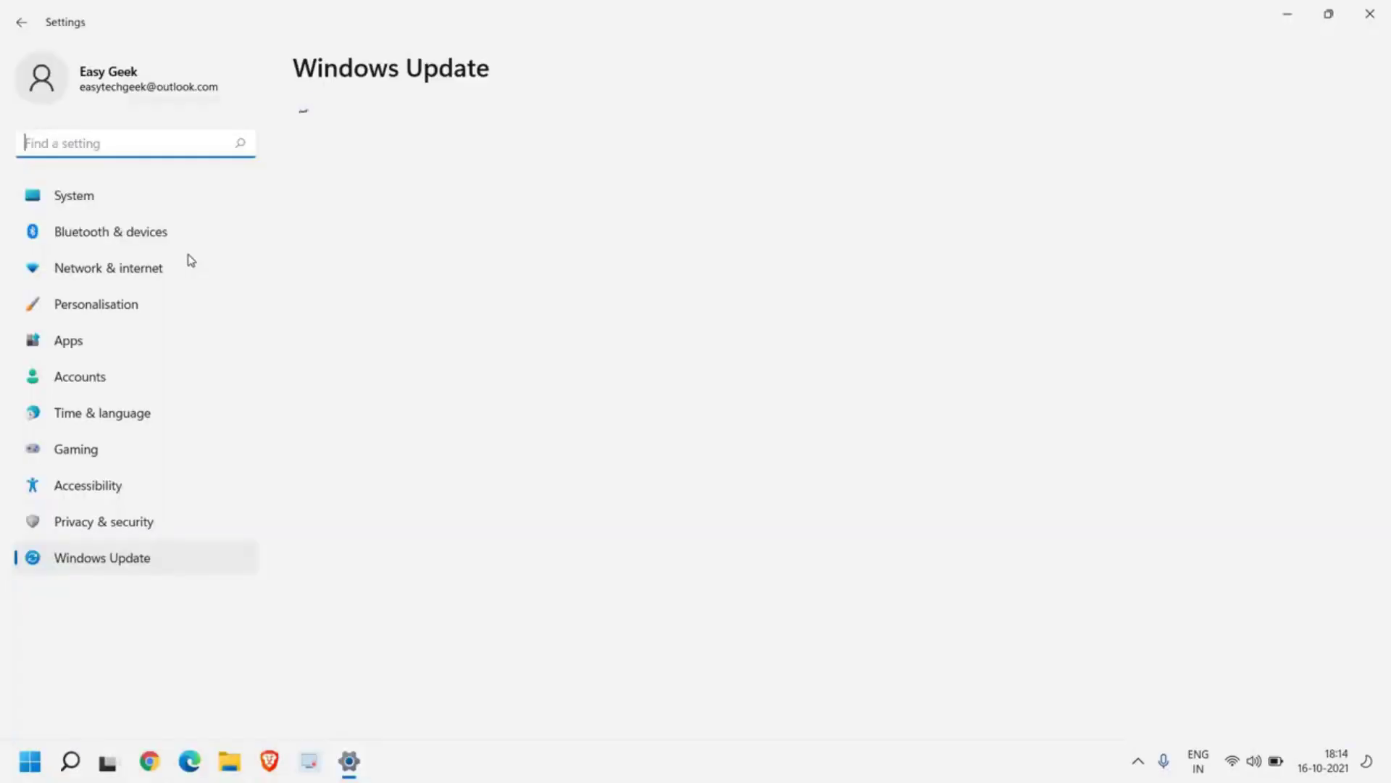